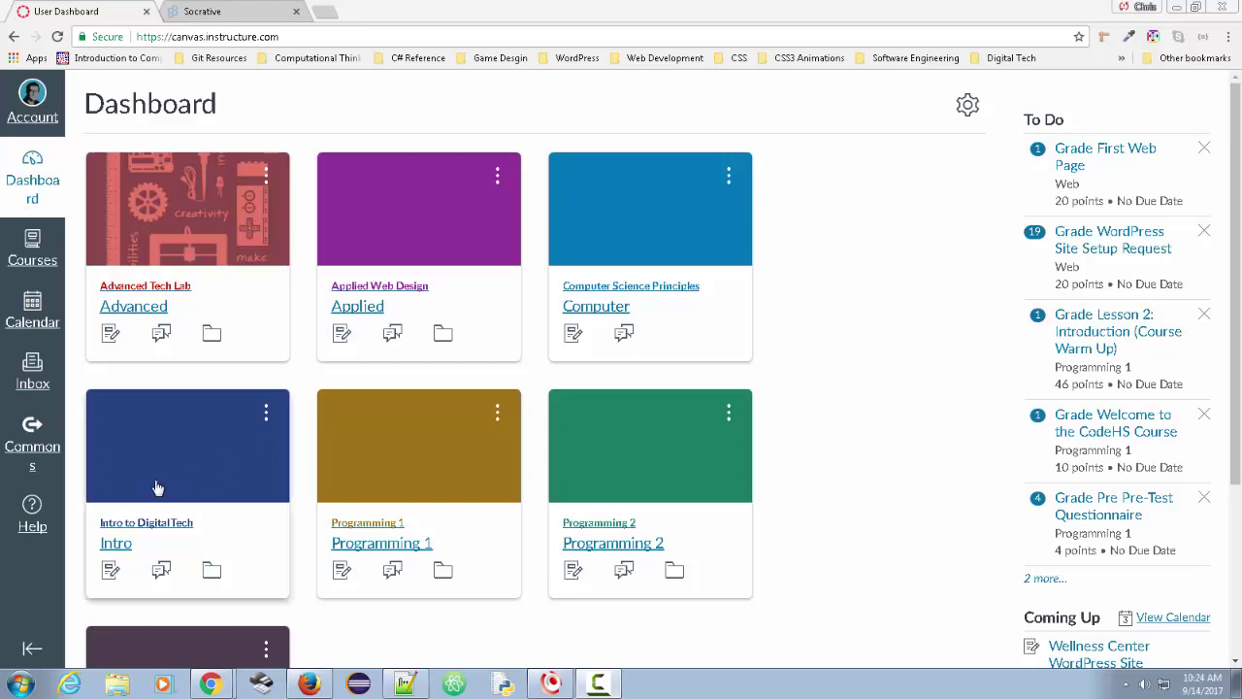
- Open the Intro to Digital Tech course settings and scroll to the self-enrollment links
{"action": "left_click", "coordinate": [124, 539]}
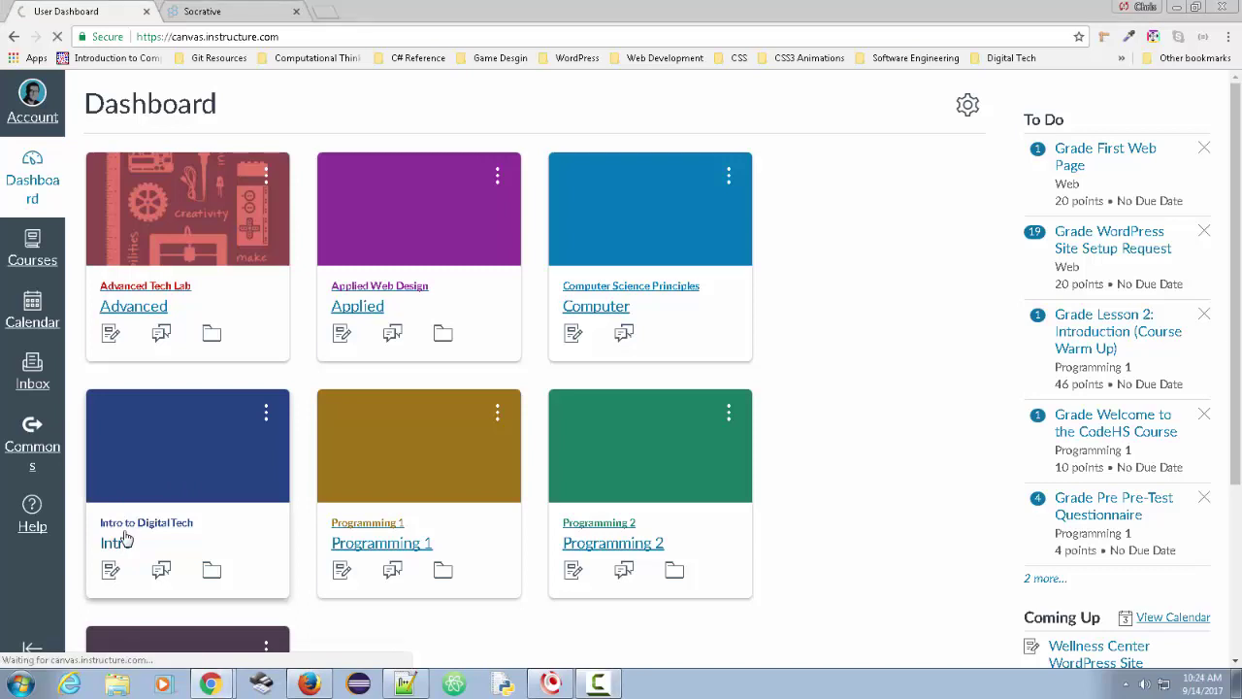
{"action": "scroll", "coordinate": [125, 541], "scroll_direction": "down", "scroll_amount": 5}
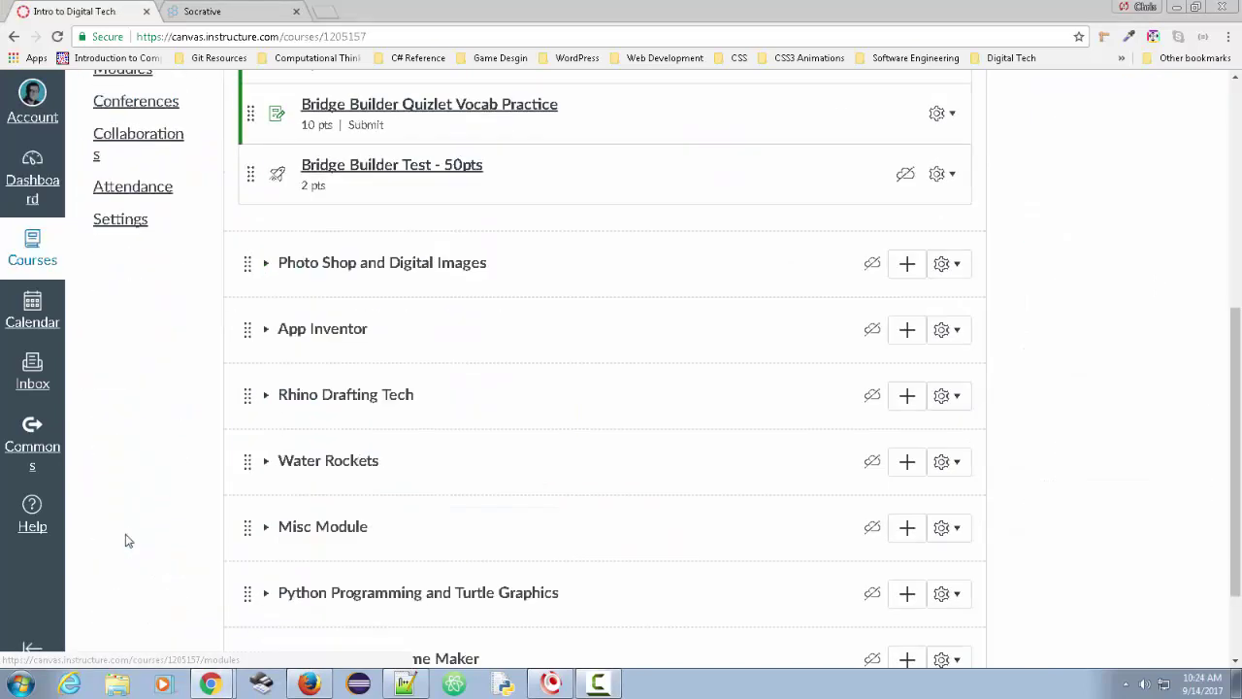
{"action": "left_click", "coordinate": [104, 226]}
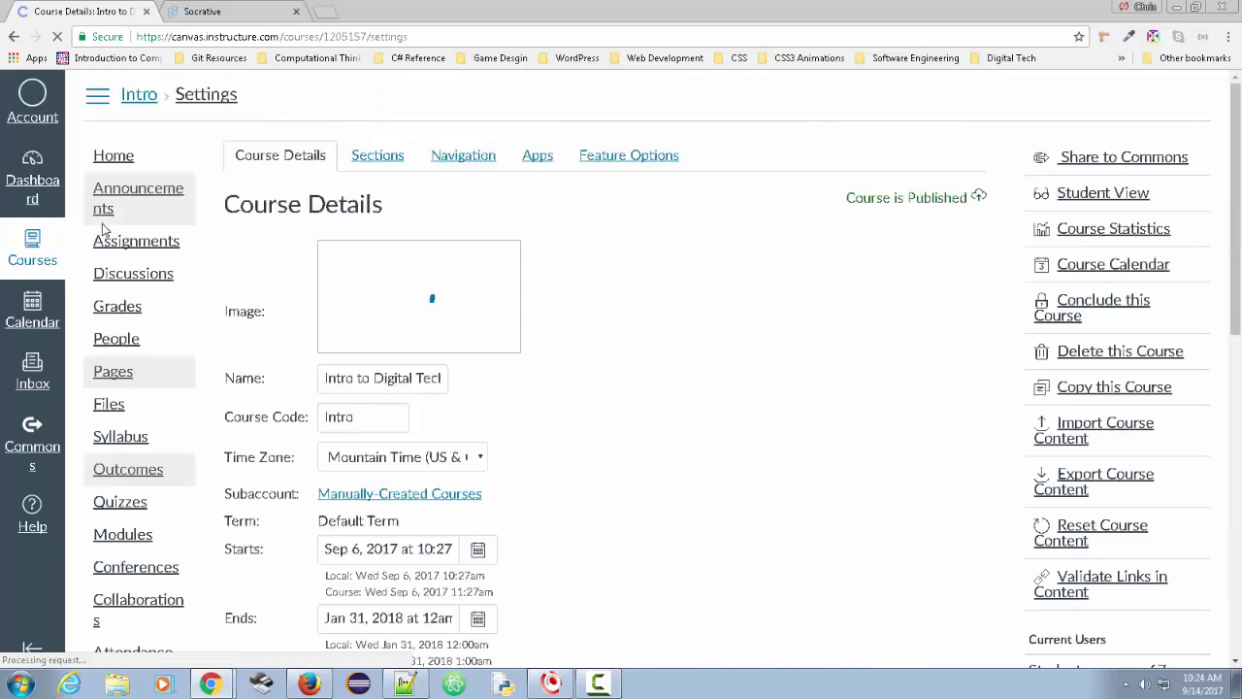
{"action": "scroll", "coordinate": [551, 490], "scroll_direction": "down", "scroll_amount": 4}
{"action": "scroll", "coordinate": [551, 490], "scroll_direction": "down", "scroll_amount": 3}
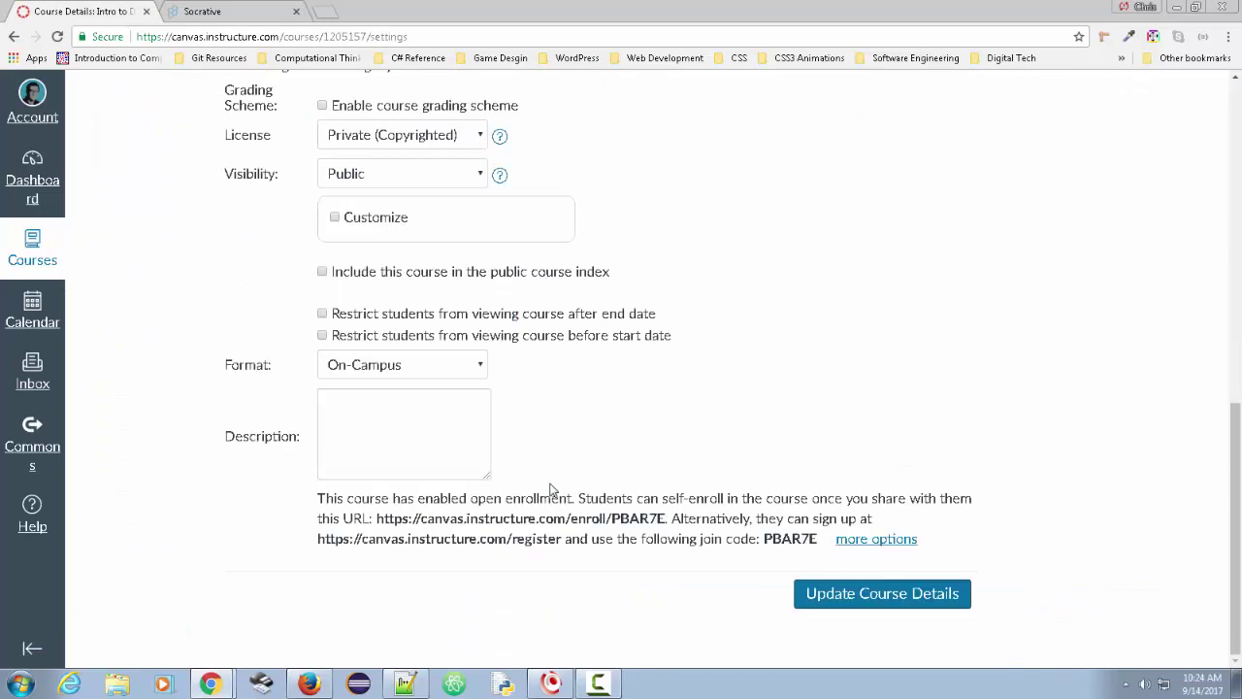
{"action": "scroll", "coordinate": [549, 490], "scroll_direction": "up", "scroll_amount": 3}
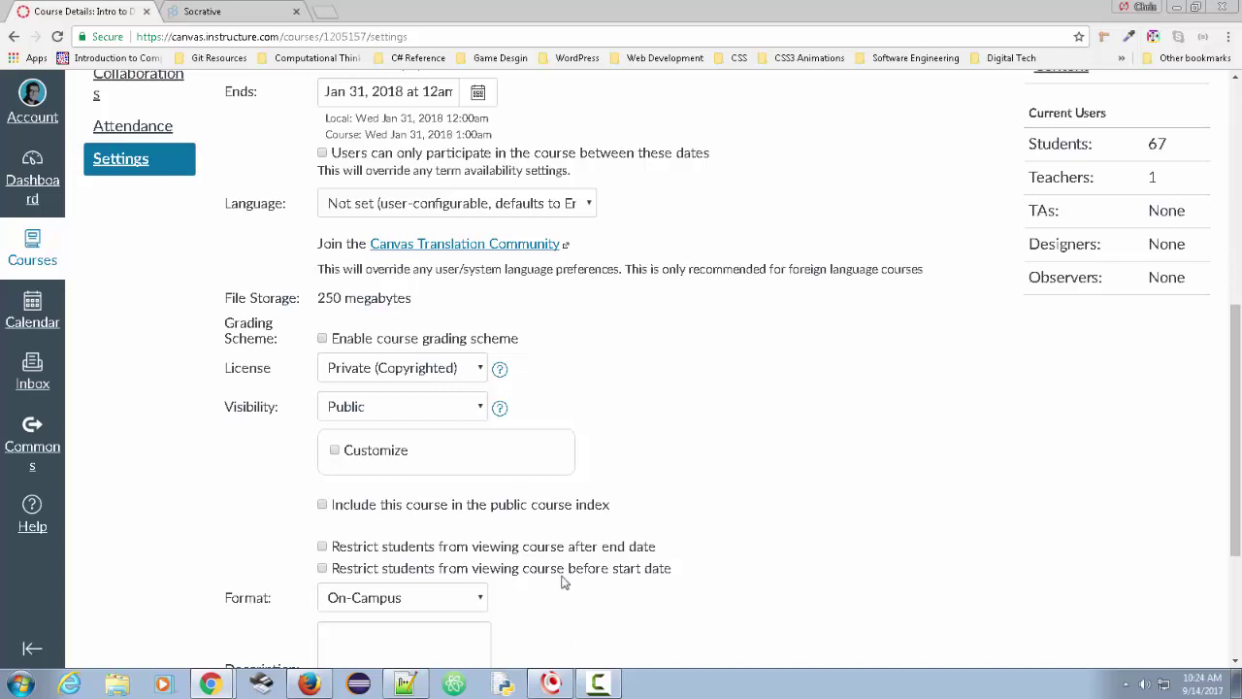
{"action": "scroll", "coordinate": [301, 573], "scroll_direction": "down", "scroll_amount": 1}
{"action": "scroll", "coordinate": [290, 546], "scroll_direction": "down", "scroll_amount": 2}
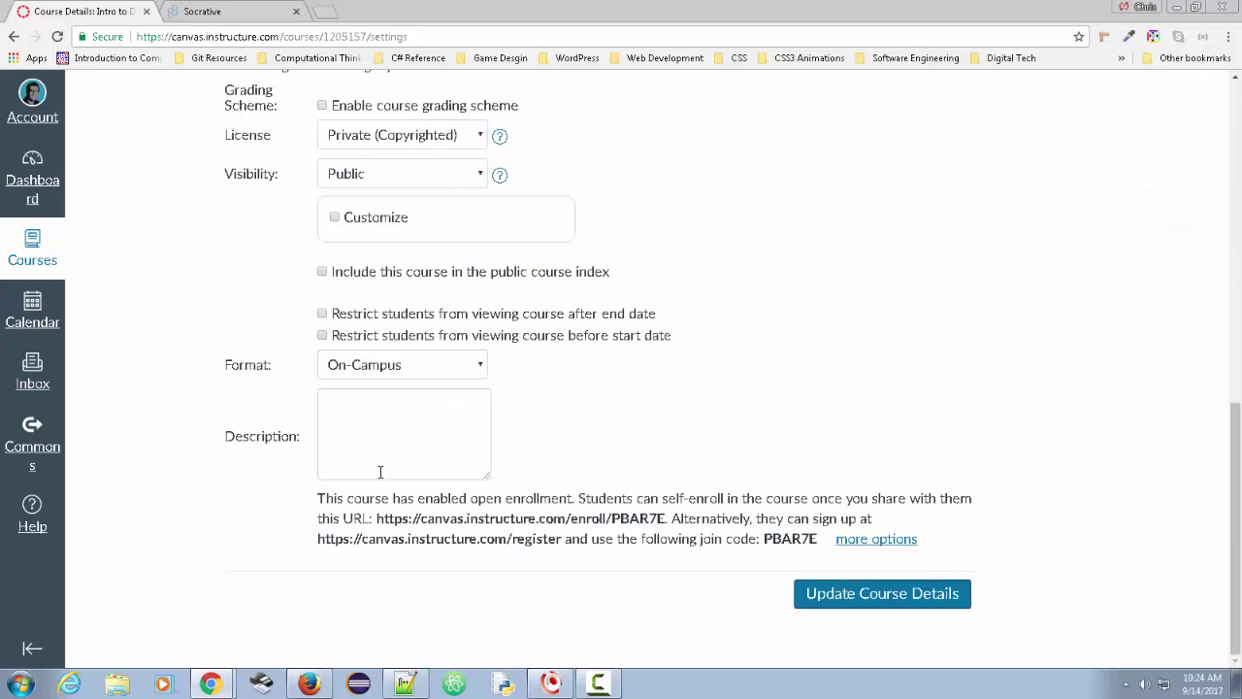
{"action": "scroll", "coordinate": [718, 524], "scroll_direction": "up", "scroll_amount": 1}
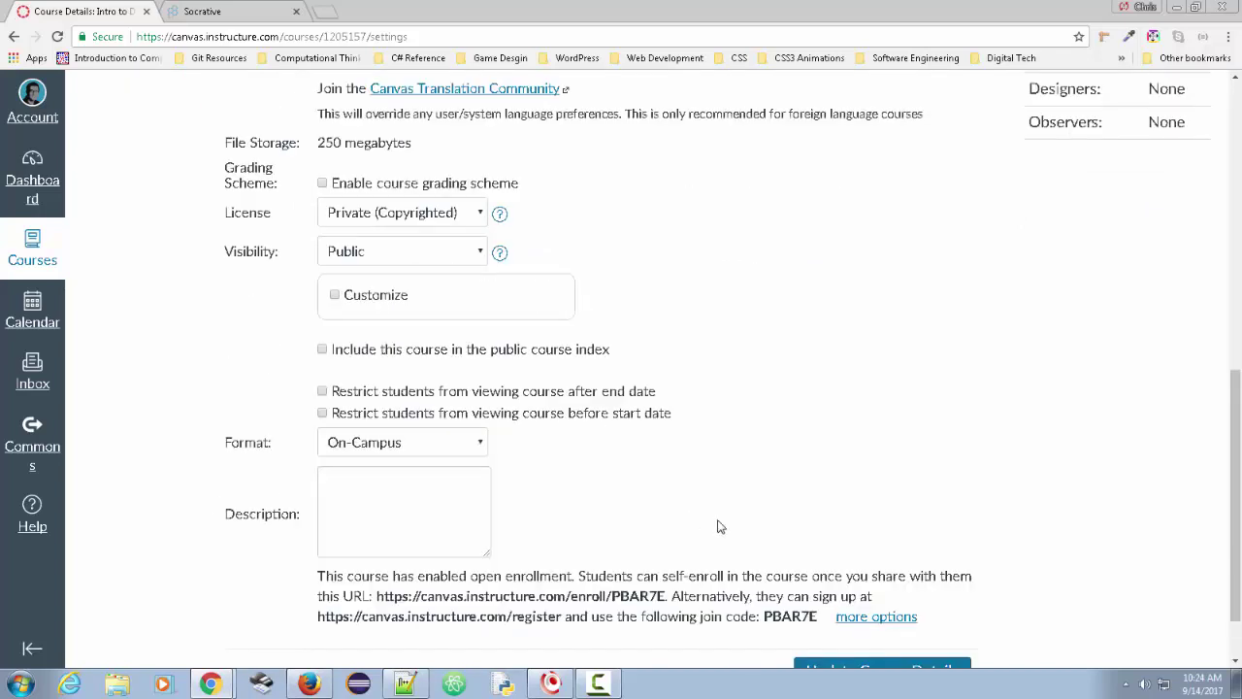
{"action": "scroll", "coordinate": [897, 553], "scroll_direction": "down", "scroll_amount": 1}
- Expand the extra open-enrollment options and select the student registration URL
{"action": "left_click", "coordinate": [899, 546]}
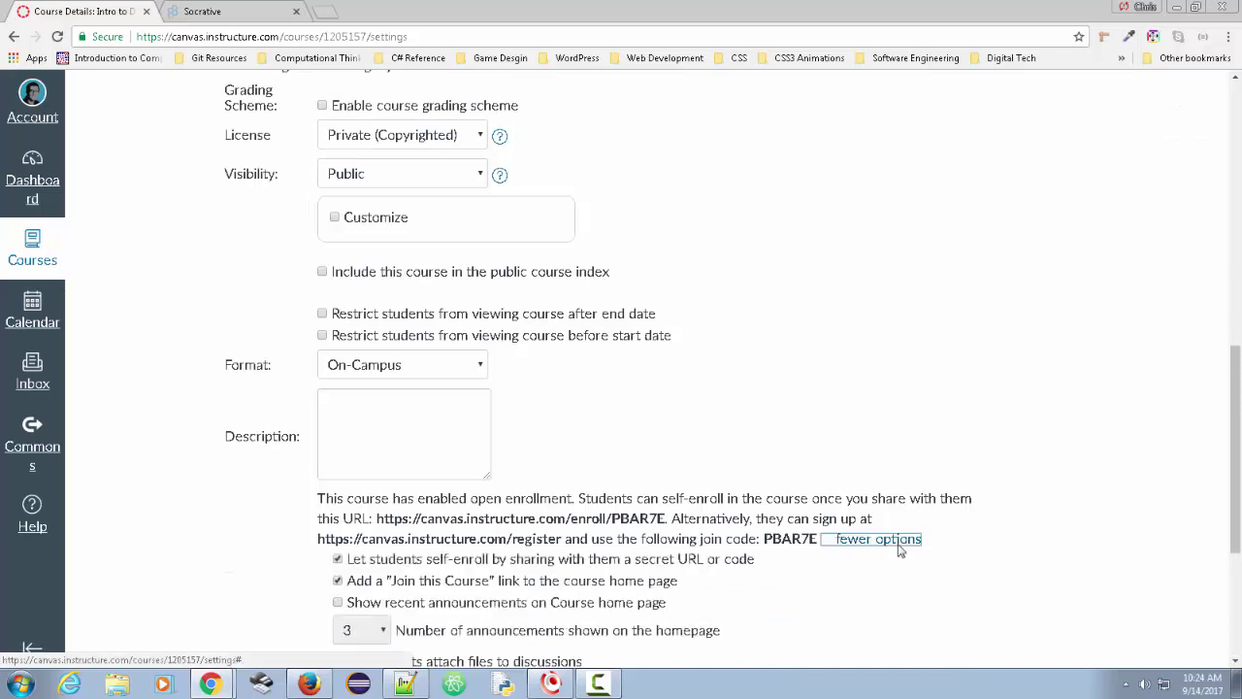
{"action": "scroll", "coordinate": [340, 388], "scroll_direction": "down", "scroll_amount": 2}
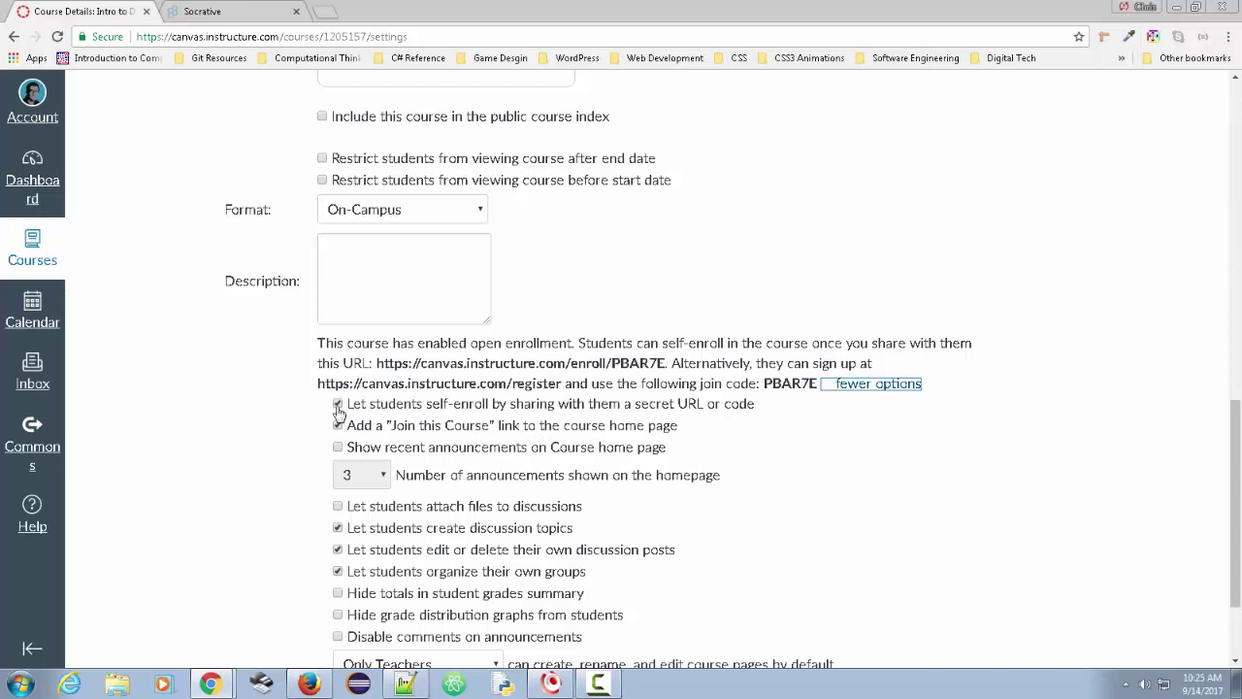
{"action": "left_click_drag", "start_coordinate": [312, 345], "coordinate": [320, 389]}
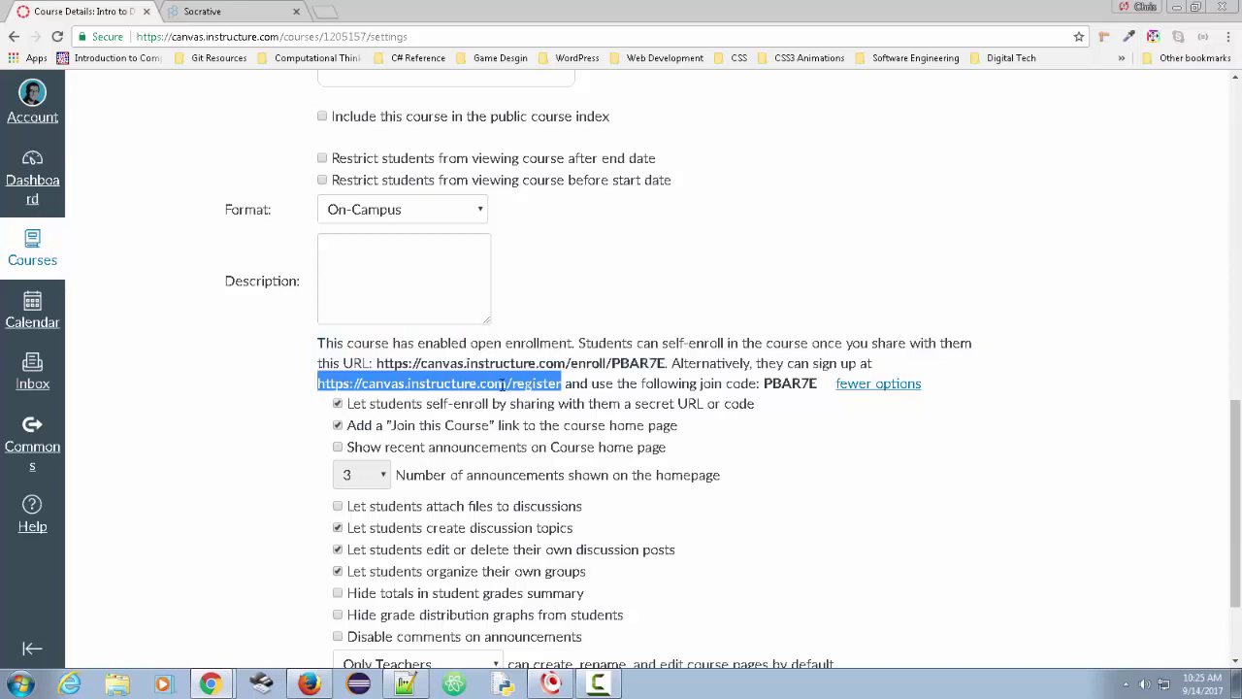
- Copy the registration URL, load it in a second browser window, and choose the student sign-up
{"action": "right_click", "coordinate": [502, 383]}
{"action": "left_click", "coordinate": [534, 394]}
{"action": "left_click", "coordinate": [309, 685]}
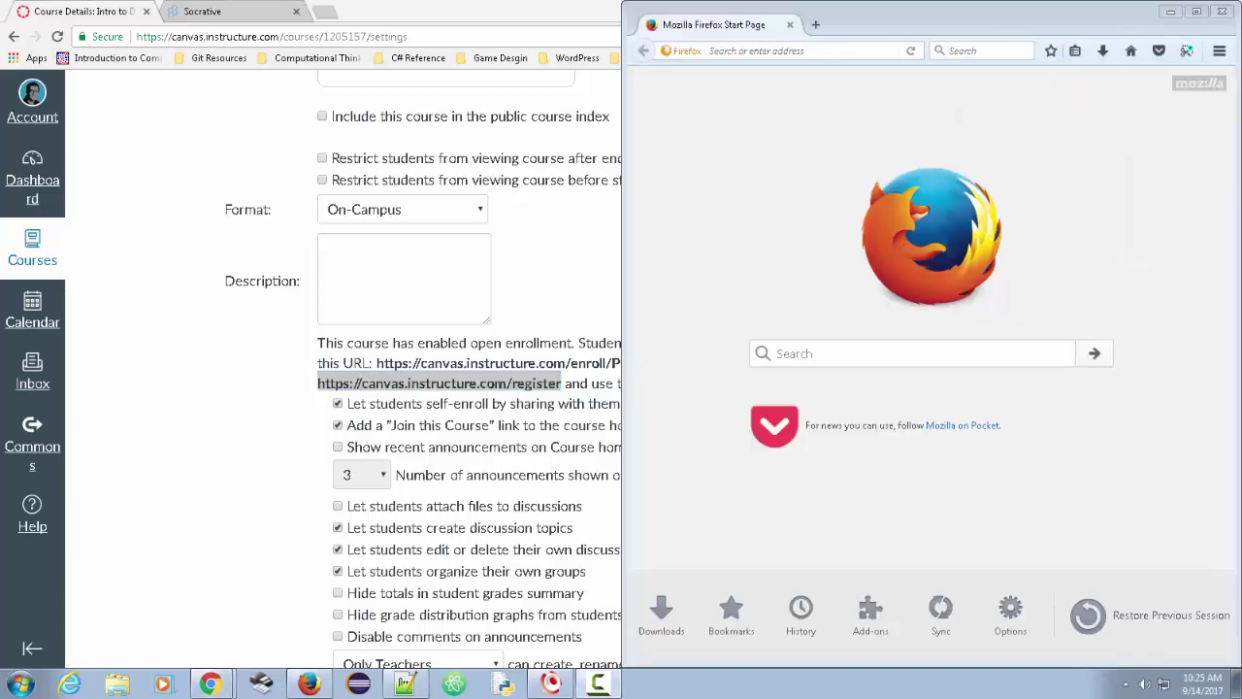
{"action": "right_click", "coordinate": [769, 55]}
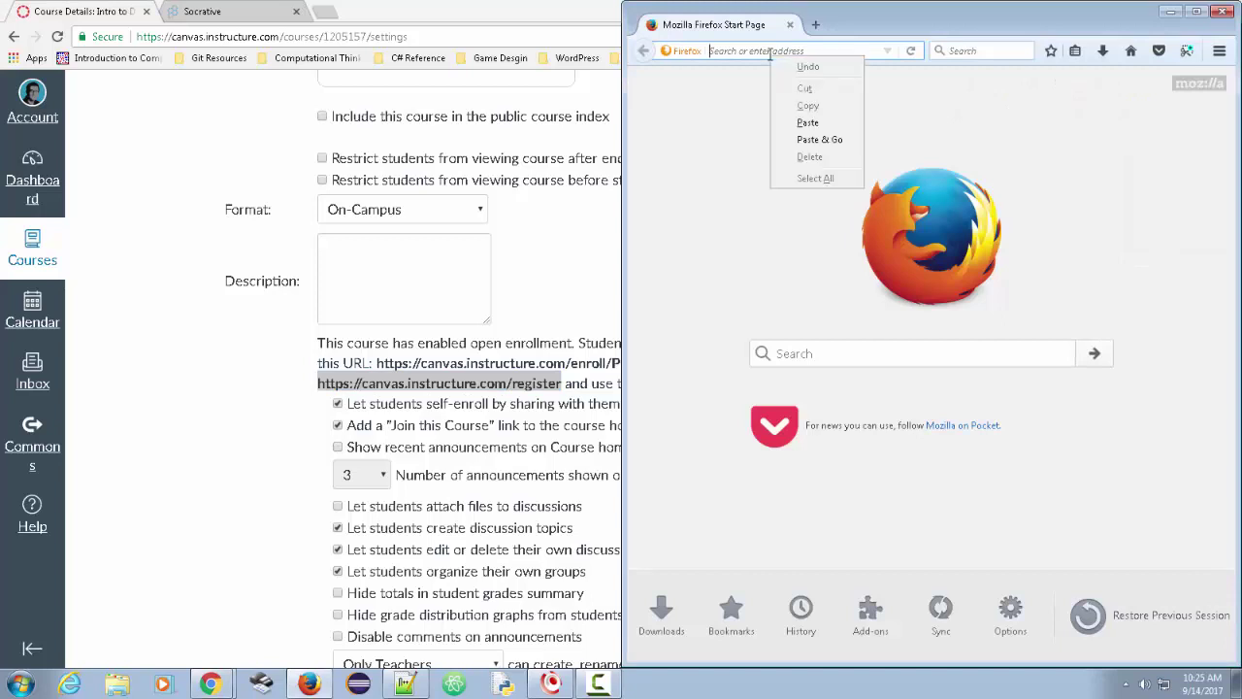
{"action": "left_click", "coordinate": [819, 140]}
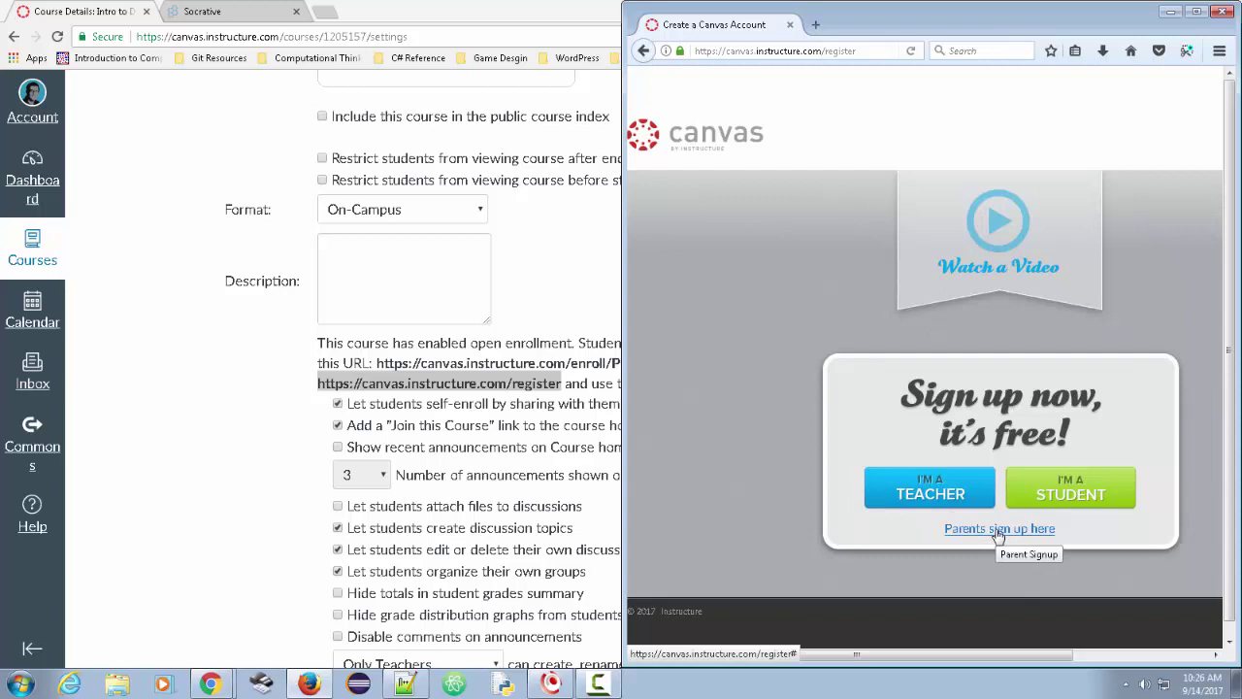
{"action": "left_click", "coordinate": [1066, 492]}
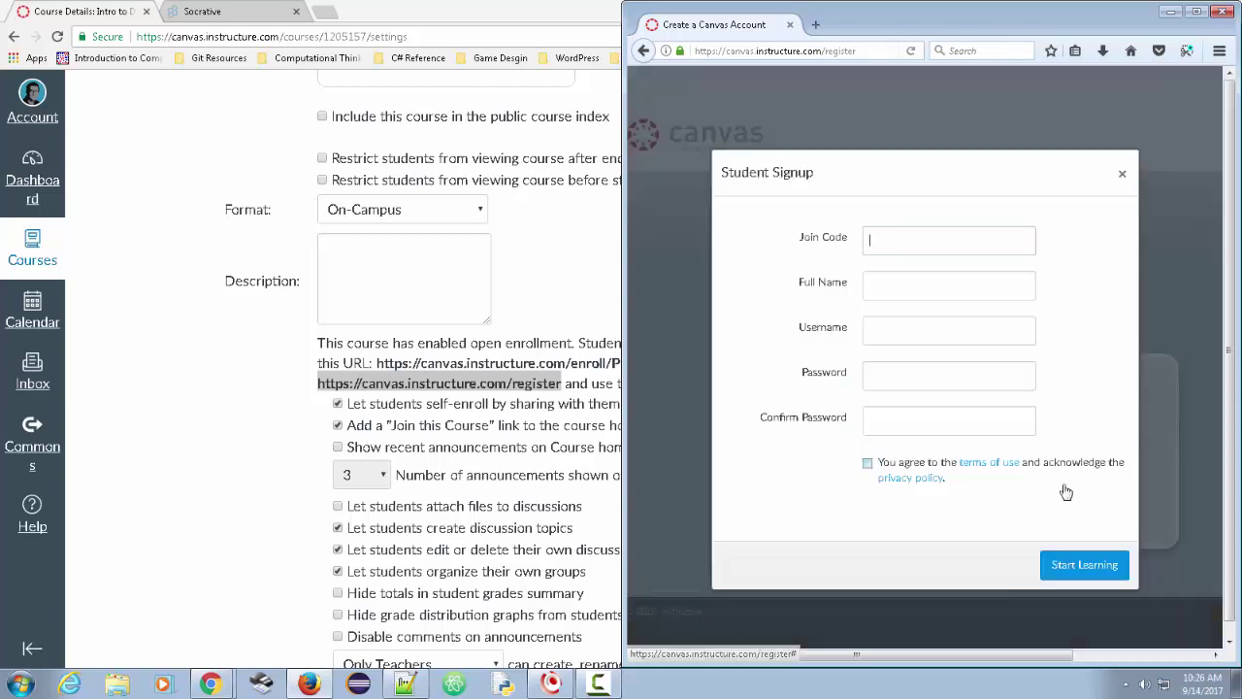
- Copy the course join code from Settings into the sign-up form's Join Code field
{"action": "left_click", "coordinate": [436, 434]}
{"action": "double_click", "coordinate": [779, 384]}
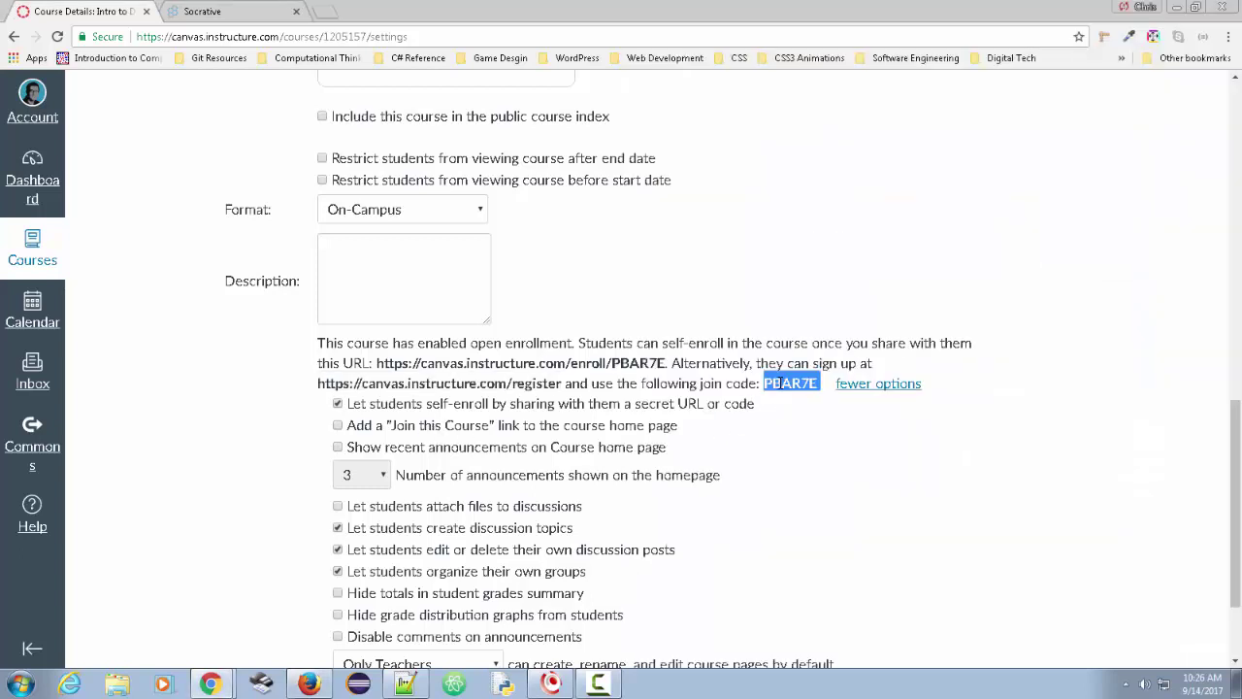
{"action": "right_click", "coordinate": [781, 382]}
{"action": "left_click", "coordinate": [813, 397]}
{"action": "left_click", "coordinate": [309, 683]}
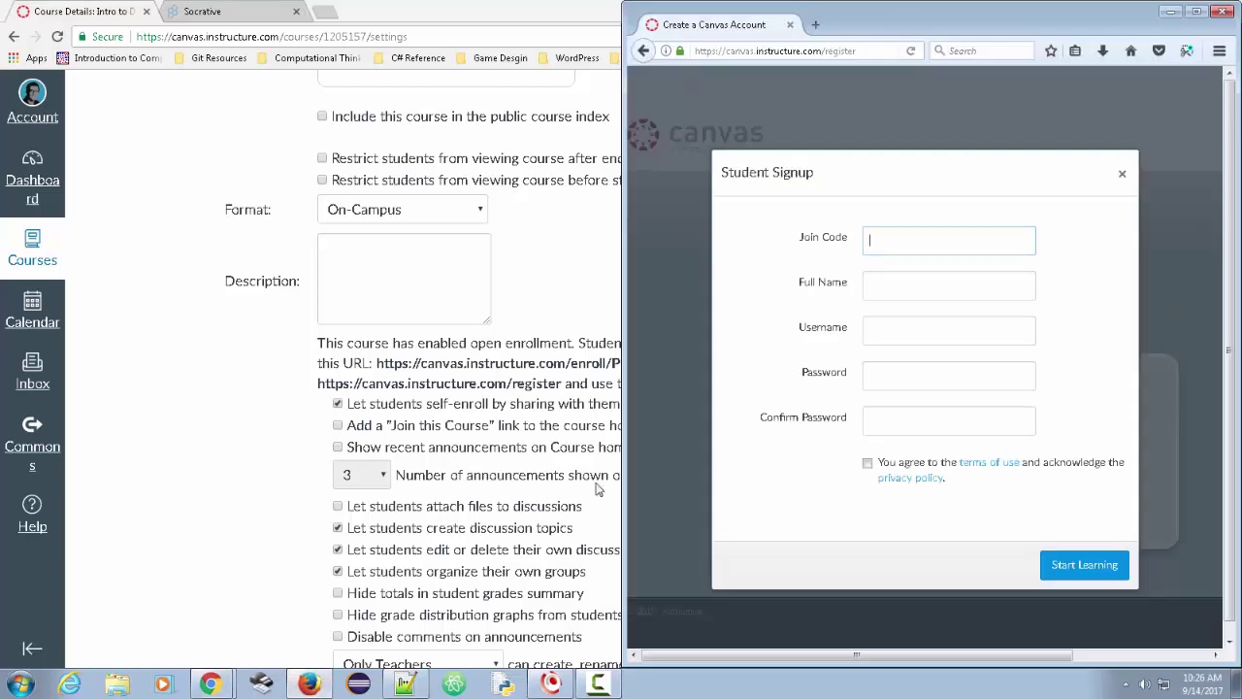
{"action": "right_click", "coordinate": [899, 249]}
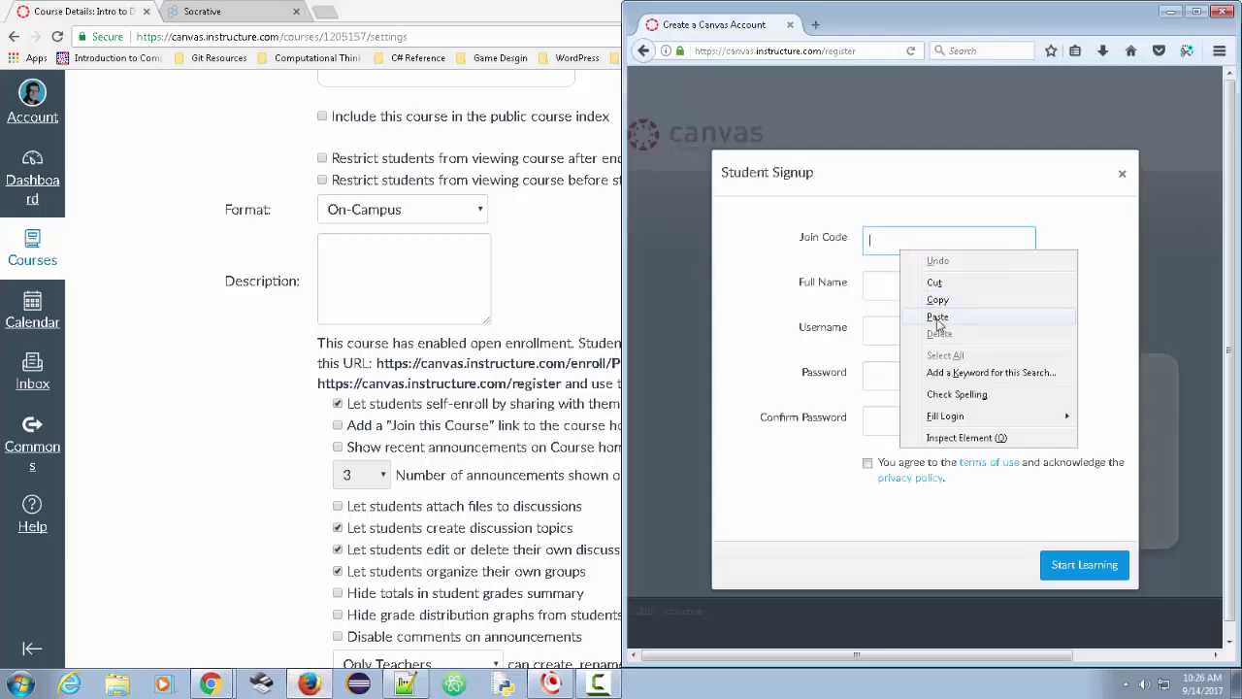
{"action": "left_click", "coordinate": [937, 317]}
- Enter the test student's full name and username
{"action": "left_click", "coordinate": [907, 284]}
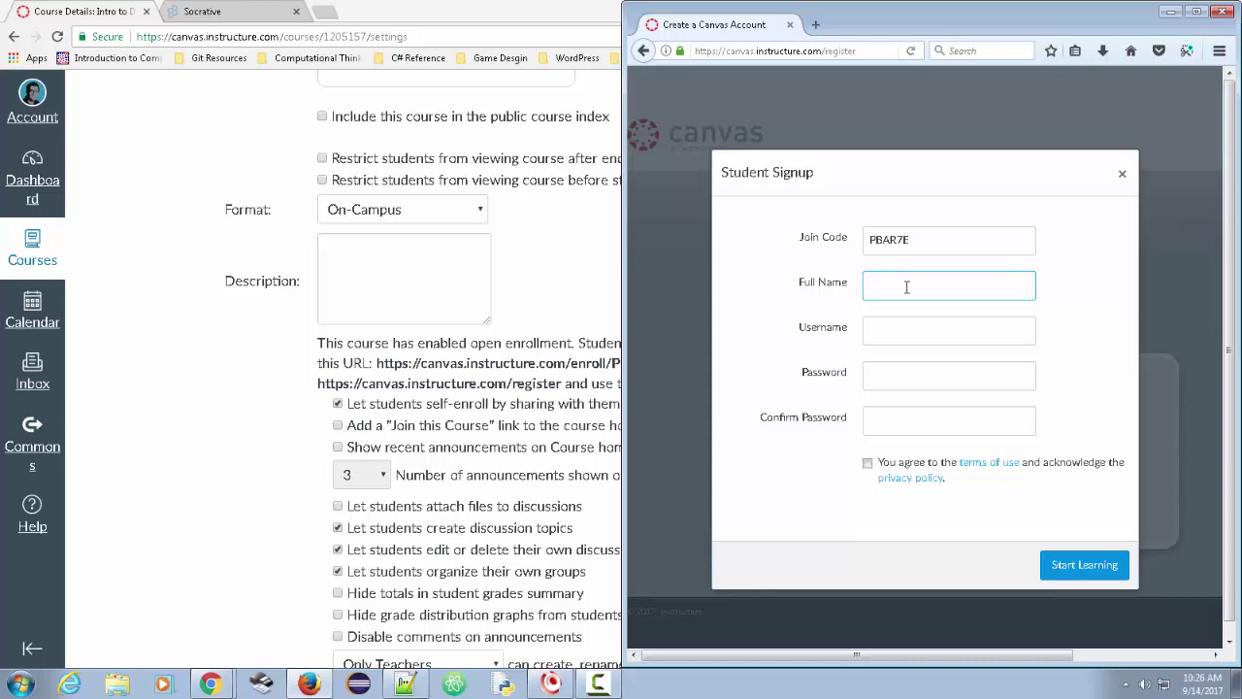
{"action": "type", "text": "Tom Fols"}
{"action": "key", "text": "BackSpace"}
{"action": "key", "text": "BackSpace"}
{"action": "type", "text": "glery"}
{"action": "left_click", "coordinate": [916, 335]}
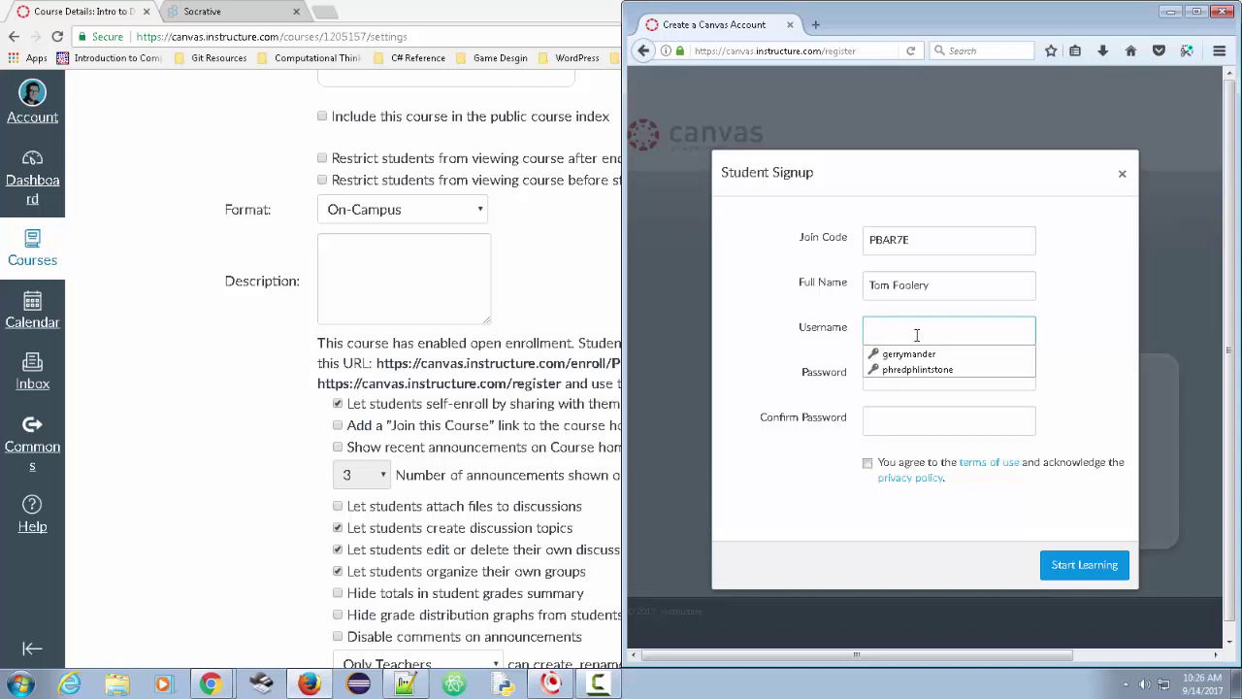
{"action": "type", "text": "tomfoolery"}
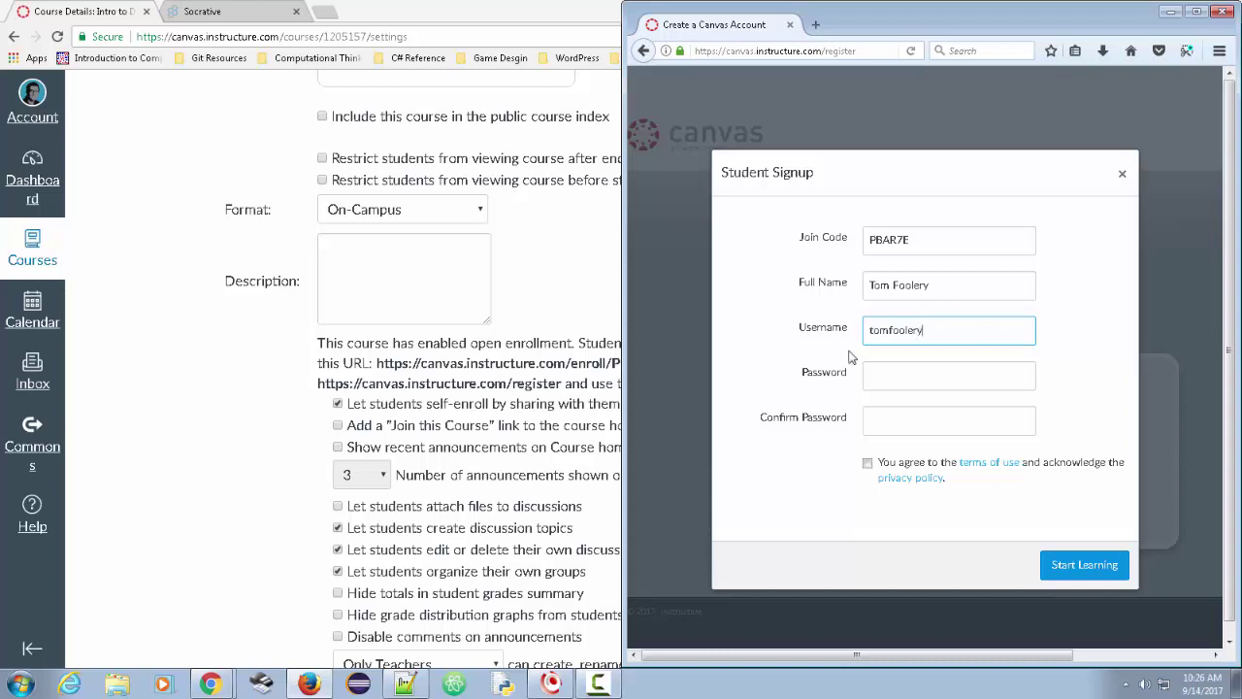
- Enter and confirm the account password, accept the terms of use, and submit the sign-up
{"action": "left_click", "coordinate": [879, 370]}
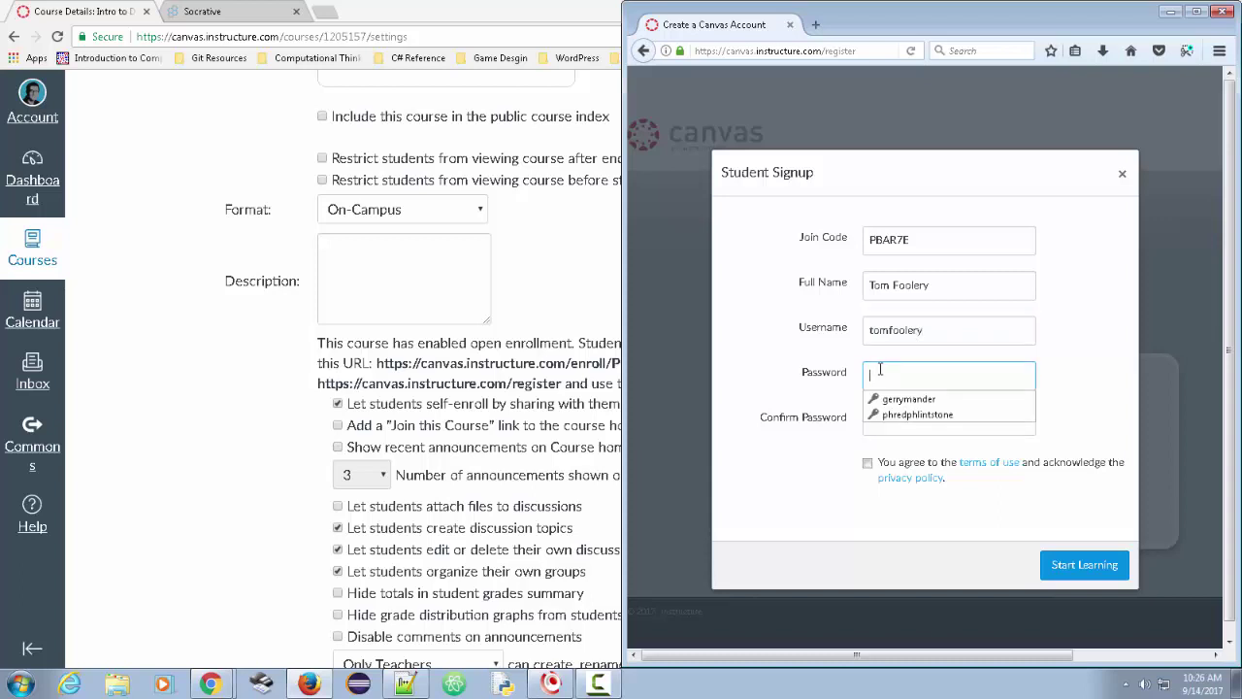
{"action": "left_click", "coordinate": [895, 384]}
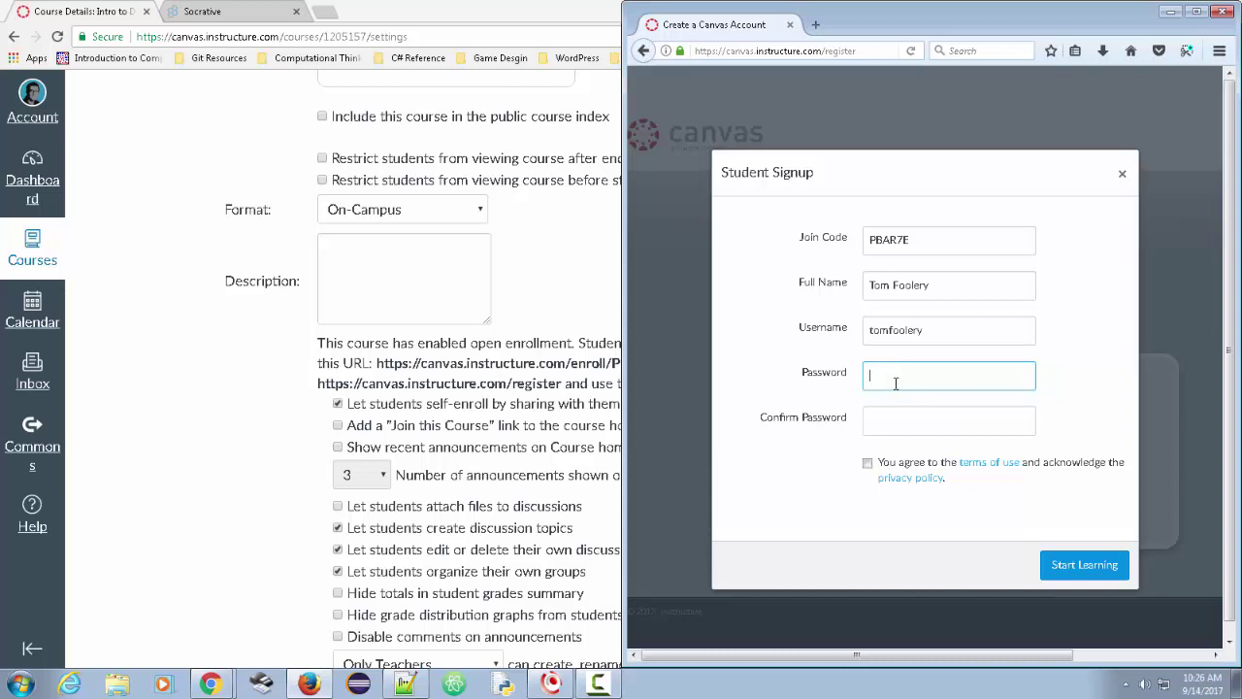
{"action": "type", "text": "****************"}
{"action": "key", "text": "BackSpace"}
{"action": "key", "text": "BackSpace"}
{"action": "key", "text": "BackSpace"}
{"action": "key", "text": "BackSpace"}
{"action": "key", "text": "BackSpace"}
{"action": "key", "text": "BackSpace"}
{"action": "key", "text": "BackSpace"}
{"action": "key", "text": "BackSpace"}
{"action": "key", "text": "BackSpace"}
{"action": "key", "text": "BackSpace"}
{"action": "key", "text": "BackSpace"}
{"action": "key", "text": "BackSpace"}
{"action": "key", "text": "BackSpace"}
{"action": "key", "text": "BackSpace"}
{"action": "key", "text": "BackSpace"}
{"action": "key", "text": "BackSpace"}
{"action": "type", "text": "****************"}
{"action": "key", "text": "Tab"}
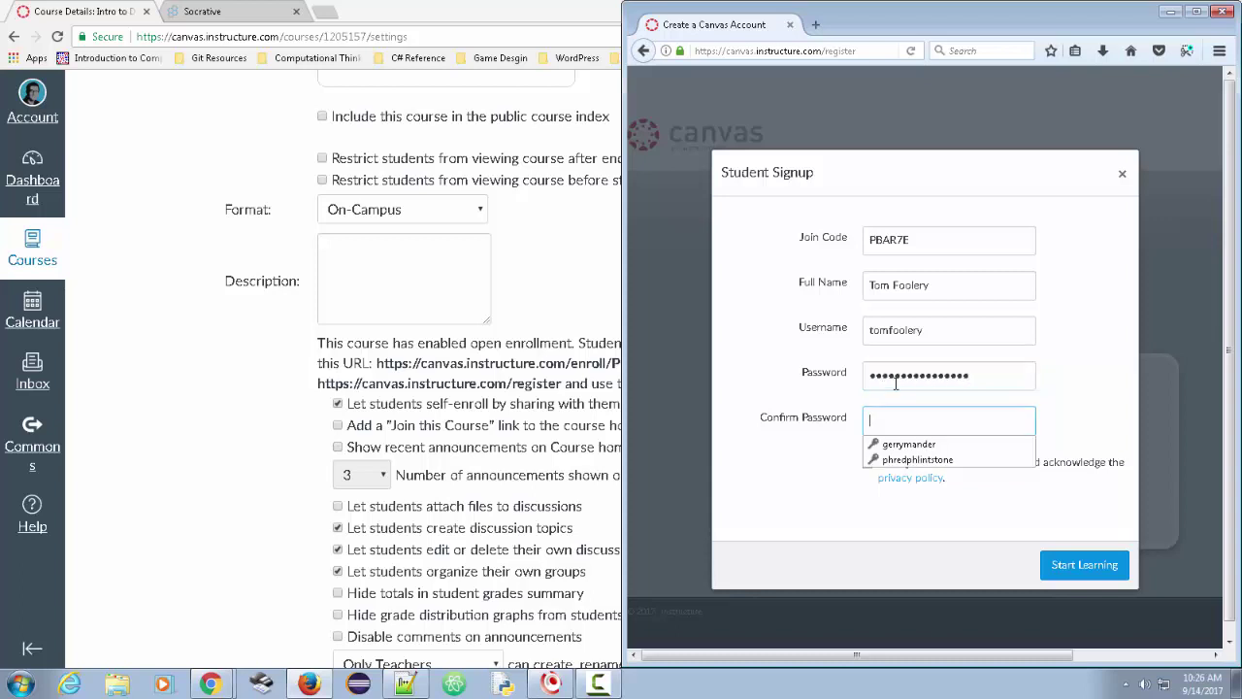
{"action": "type", "text": "***********"}
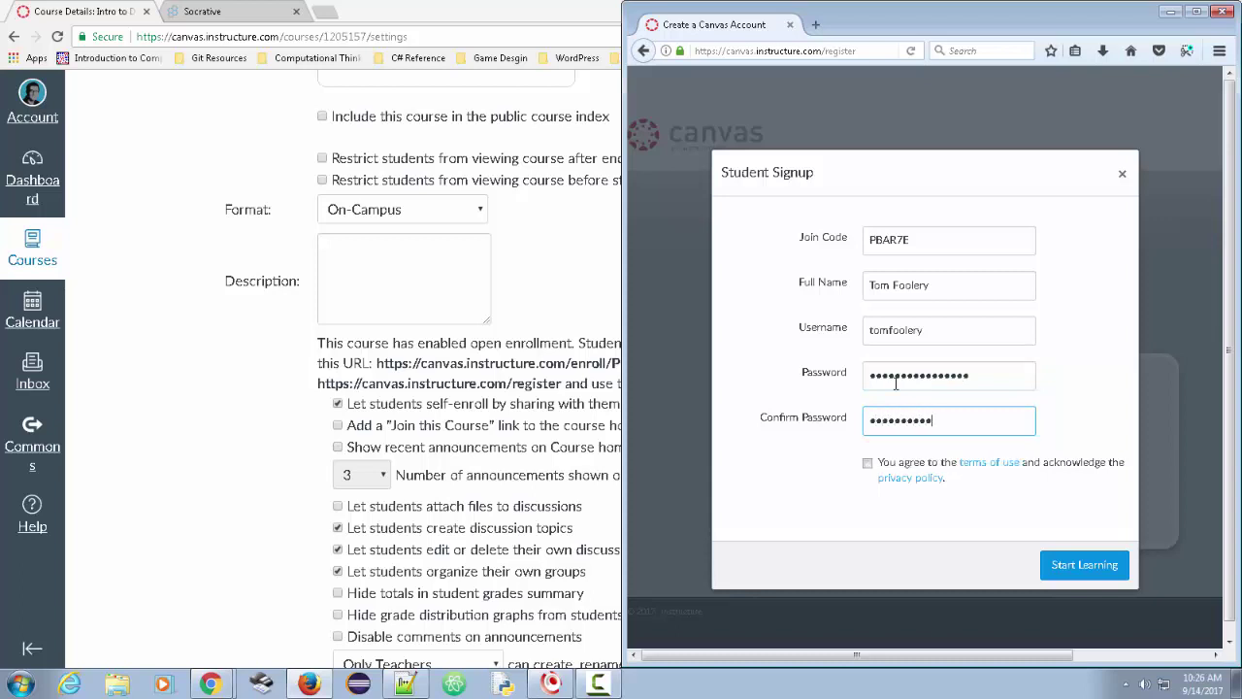
{"action": "type", "text": "*****"}
{"action": "key", "text": "BackSpace"}
{"action": "left_click_drag", "start_coordinate": [972, 427], "coordinate": [779, 407]}
{"action": "type", "text": "••••••••••••••••"}
{"action": "left_click", "coordinate": [866, 464]}
{"action": "left_click", "coordinate": [1084, 572]}
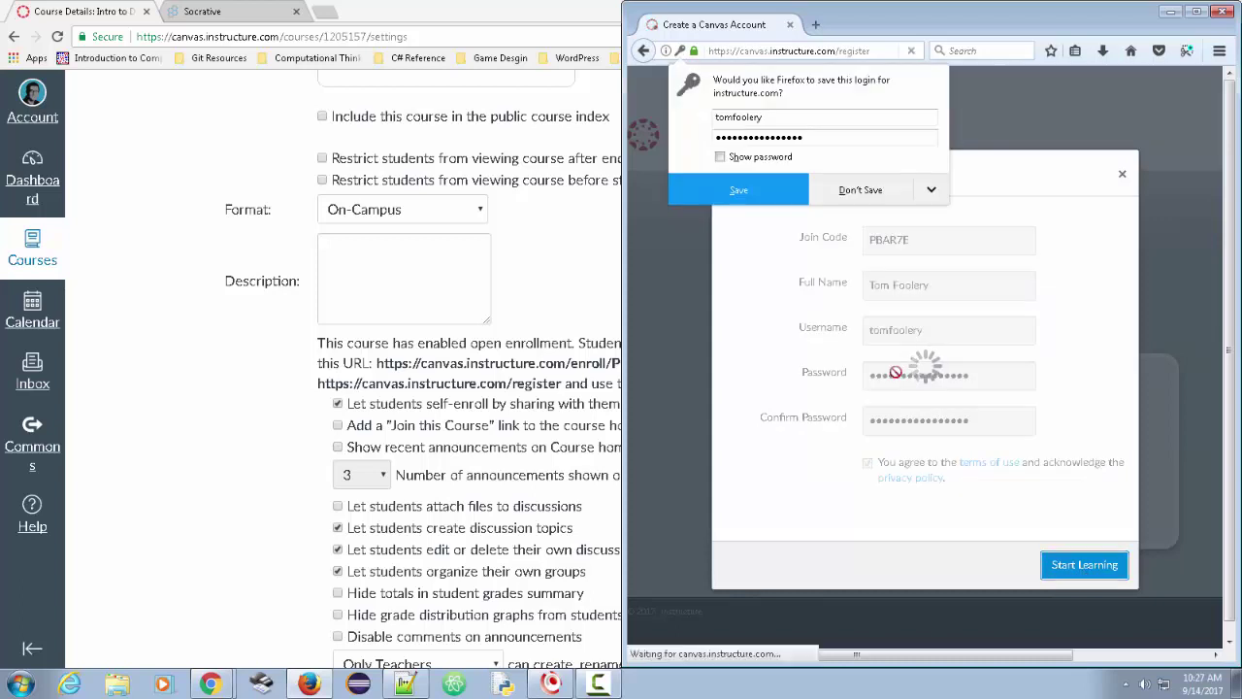
- Save the new student's login in the browser and open their account settings
{"action": "left_click", "coordinate": [735, 199]}
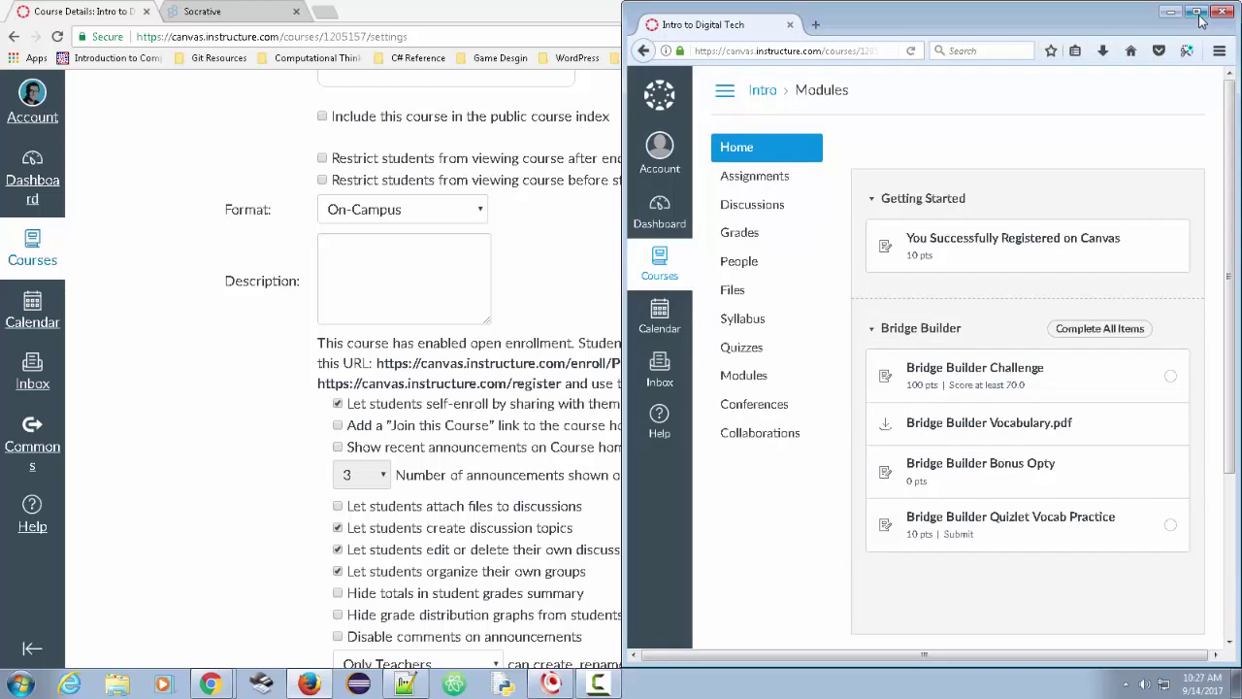
{"action": "left_click", "coordinate": [1197, 10]}
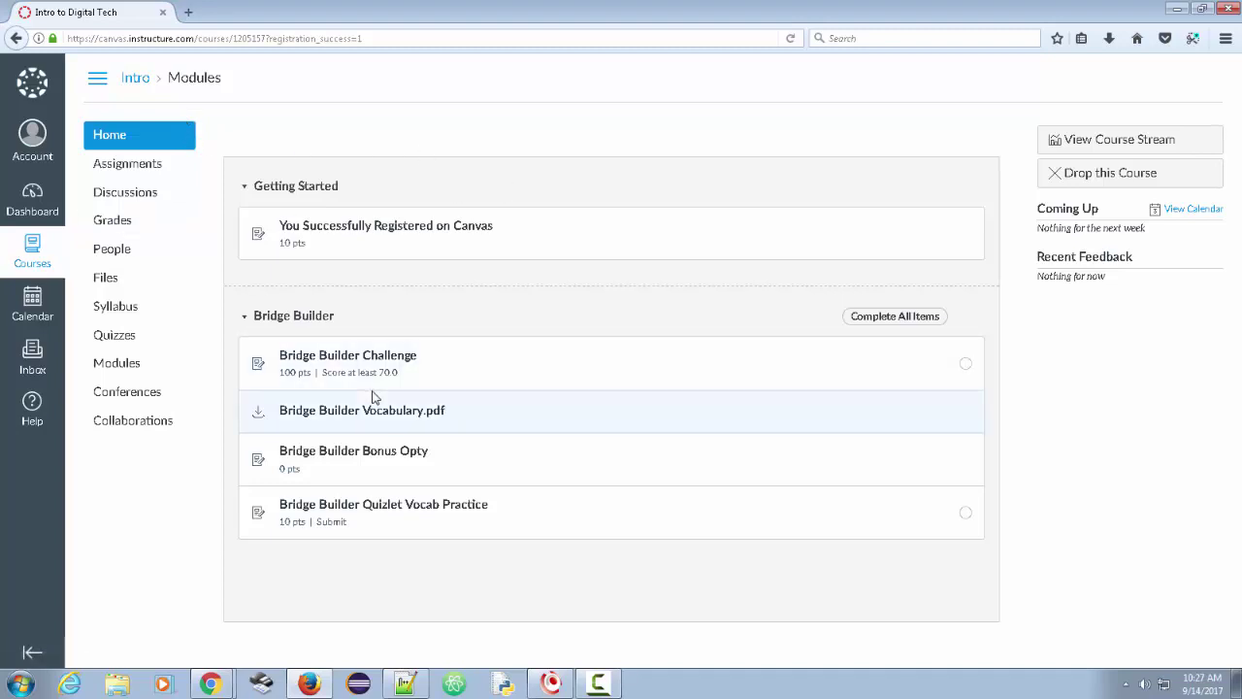
{"action": "left_click", "coordinate": [35, 144]}
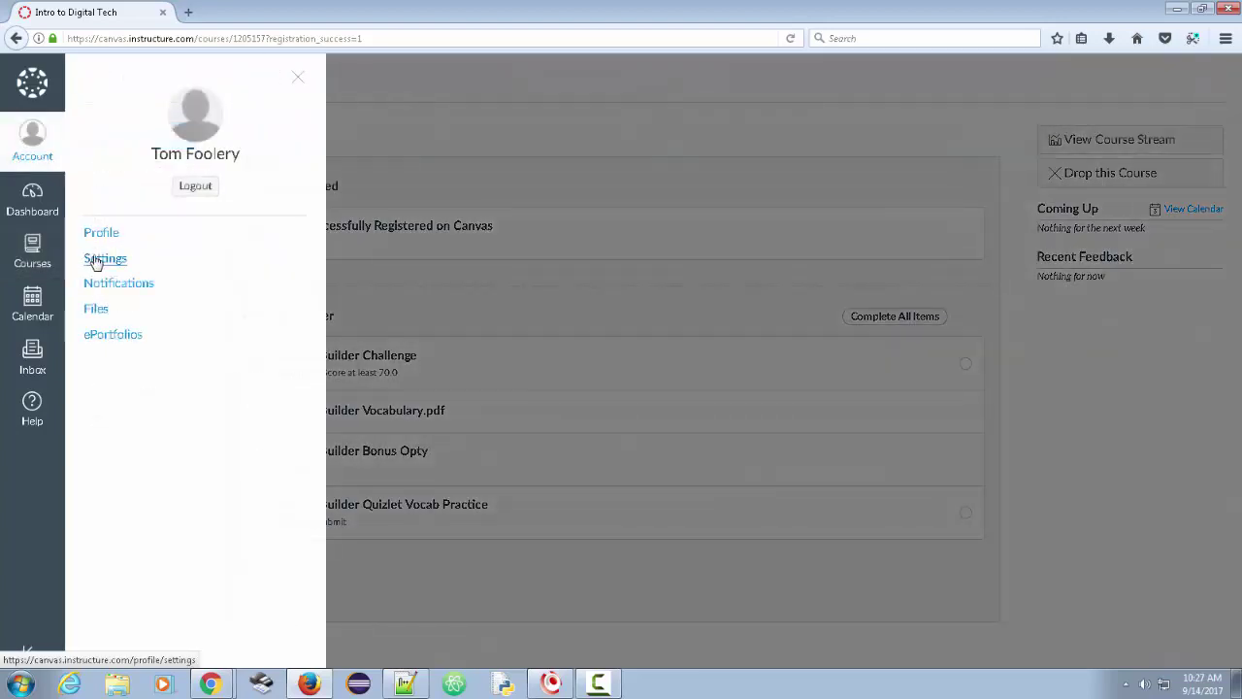
{"action": "left_click", "coordinate": [102, 262]}
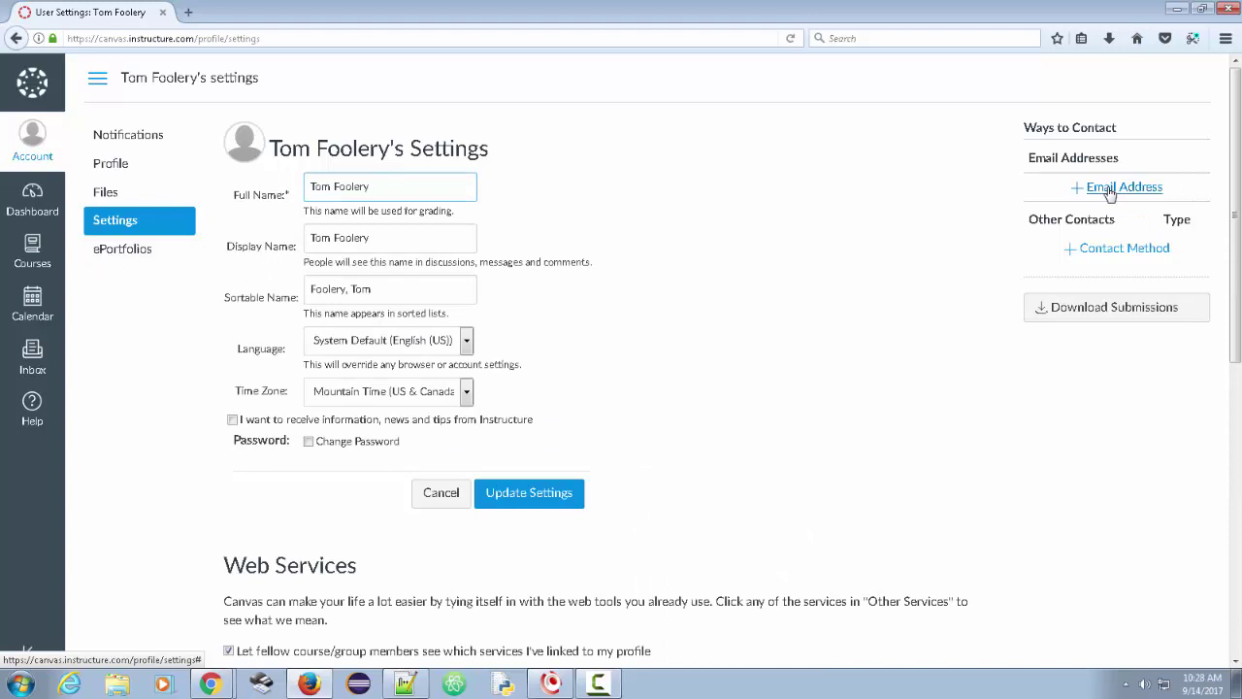
- Add a new email address to the account and register it for login
{"action": "left_click", "coordinate": [1111, 191]}
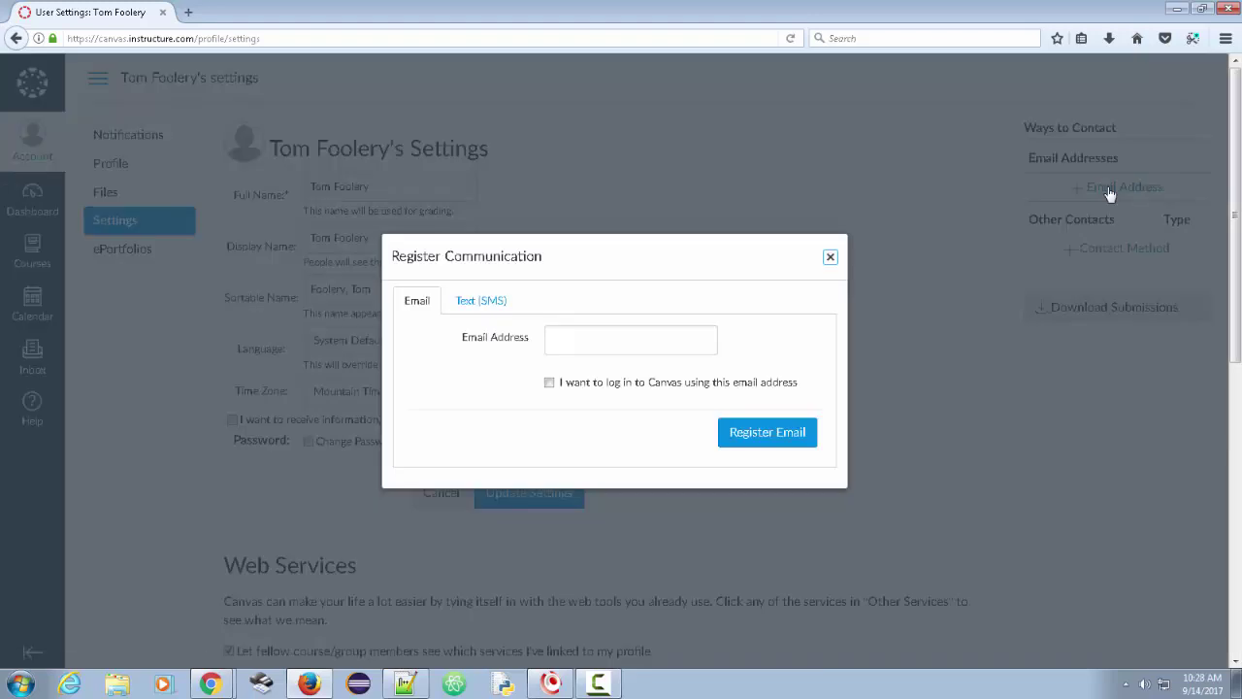
{"action": "left_click", "coordinate": [600, 343]}
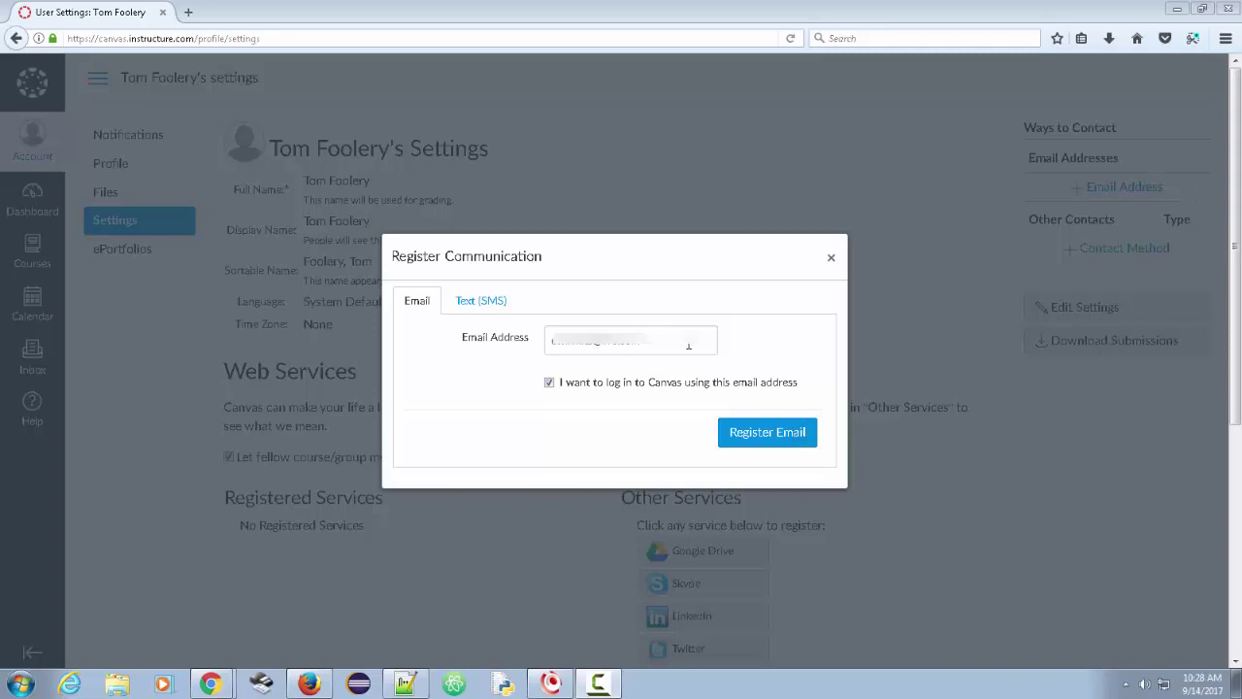
{"action": "left_click", "coordinate": [768, 444]}
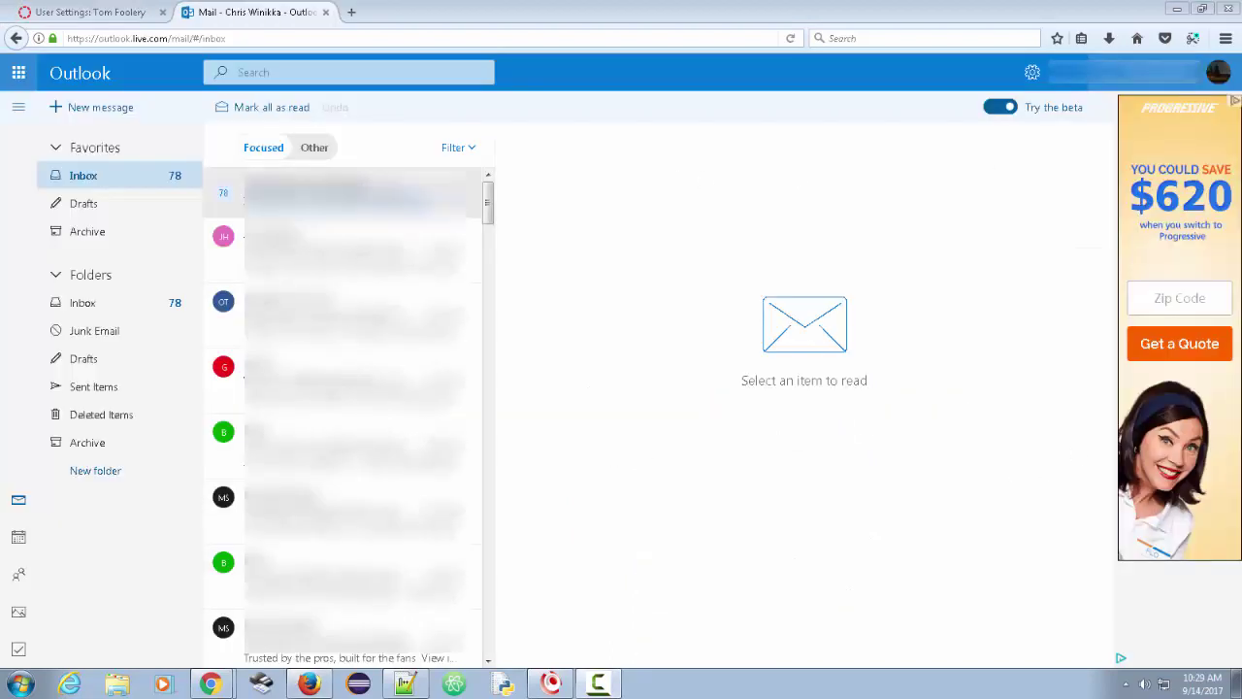
- Open the 'Confirm Registration: Canvas' email in the Other inbox and follow its finish-registration link
{"action": "left_click", "coordinate": [313, 146]}
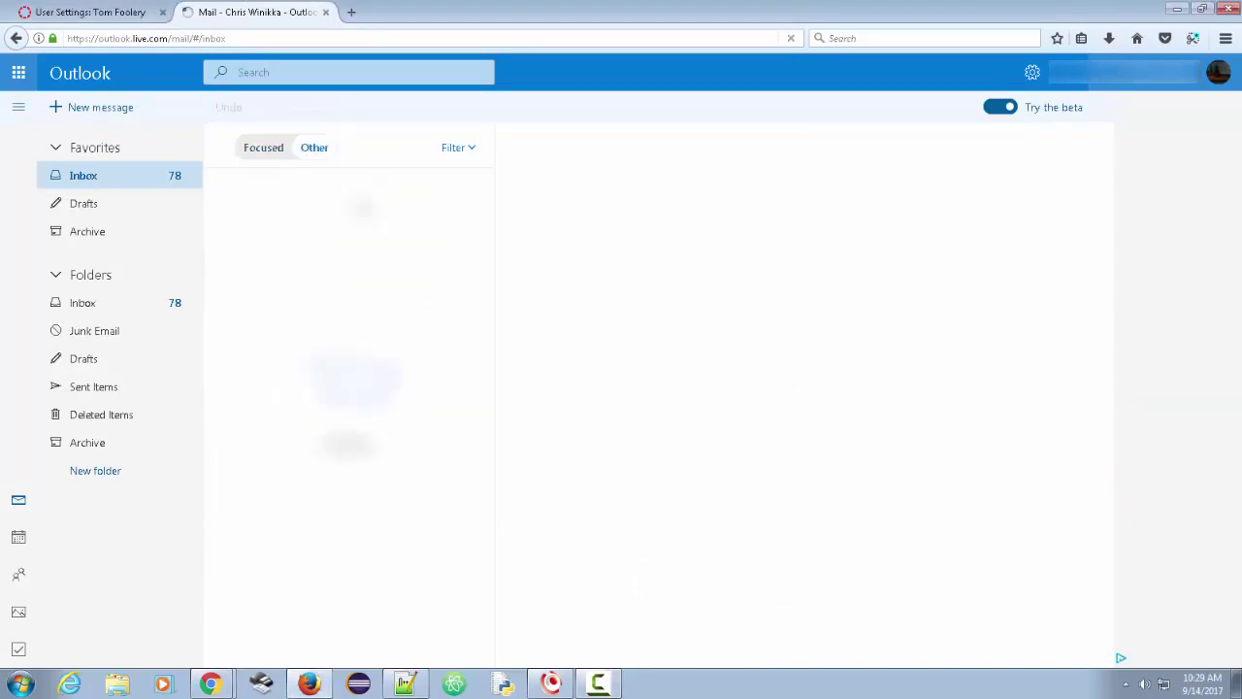
{"action": "left_click", "coordinate": [349, 199]}
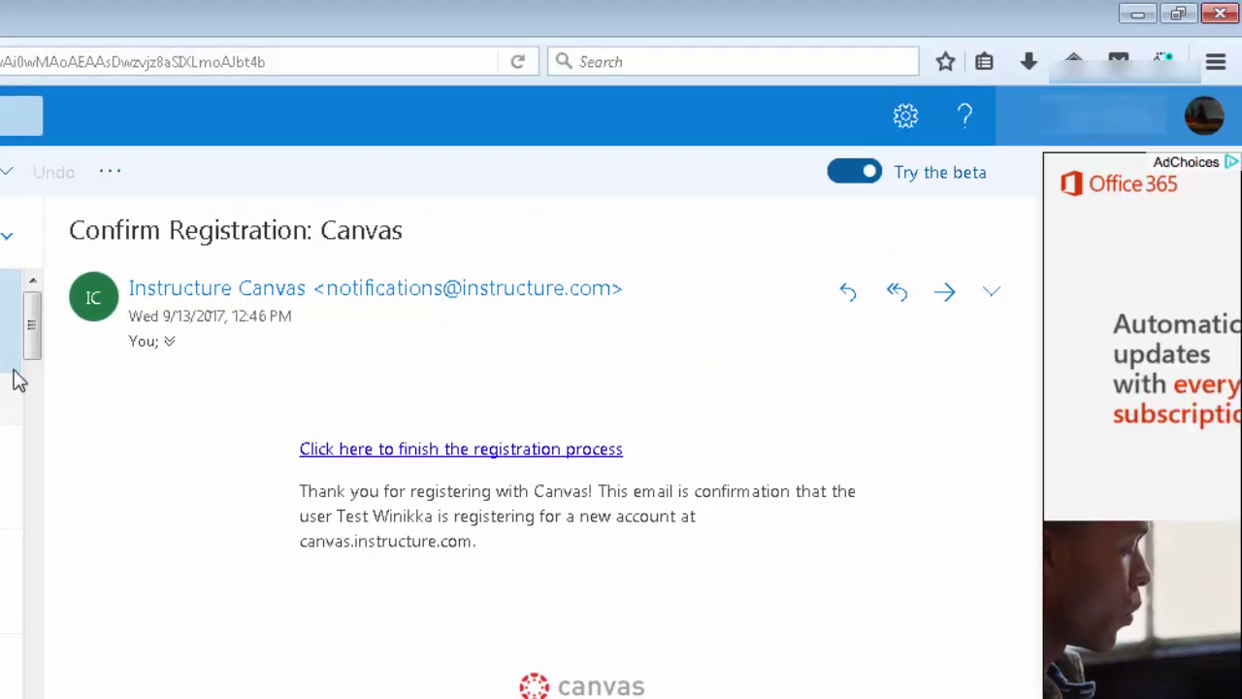
{"action": "left_click", "coordinate": [476, 456]}
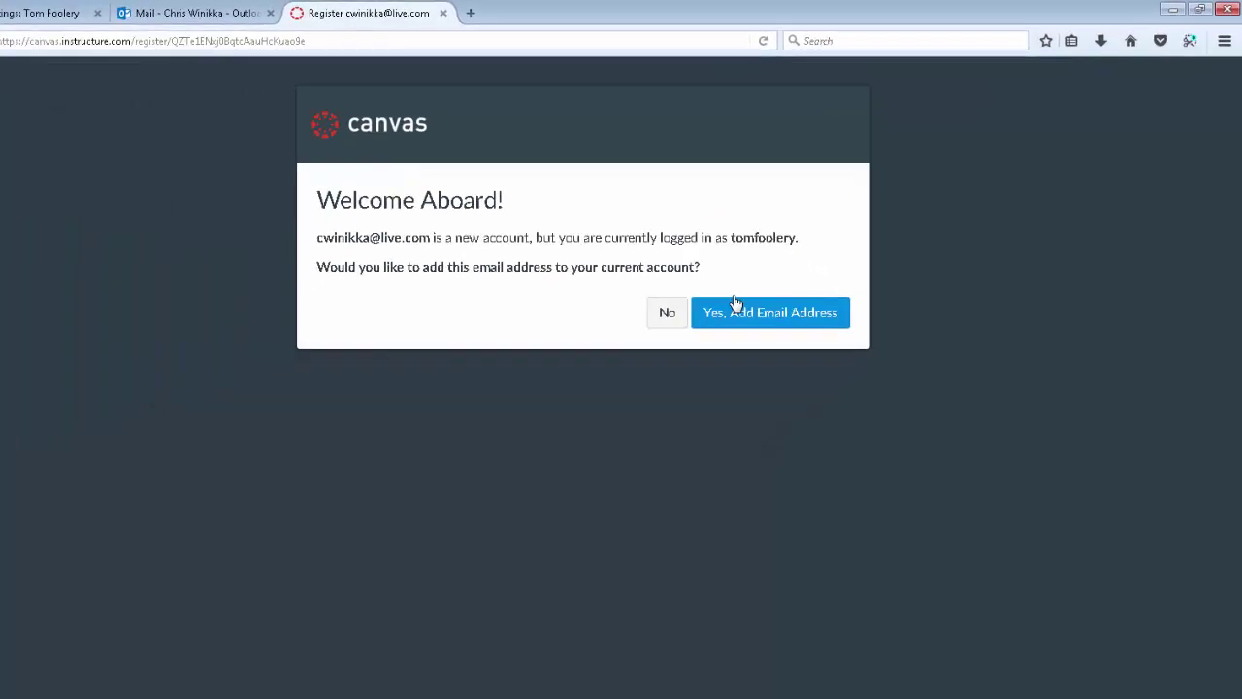
- Add the confirmed email to the current account and reload settings to show it
{"action": "left_click", "coordinate": [731, 319]}
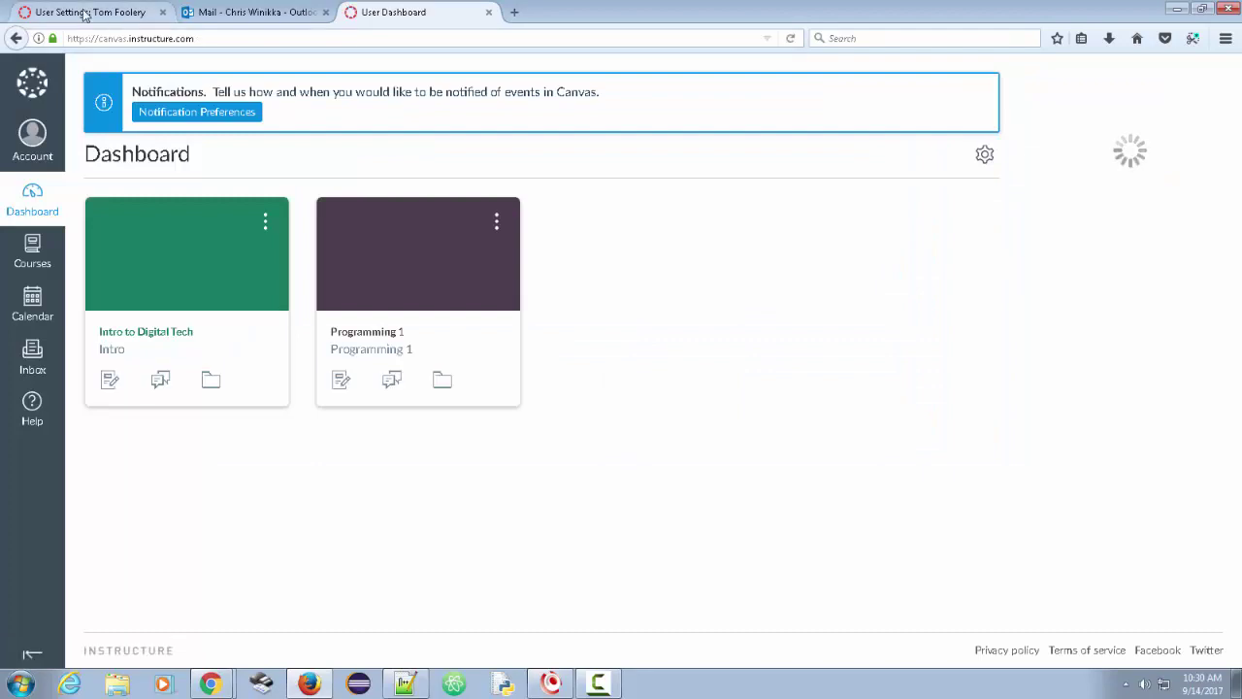
{"action": "left_click", "coordinate": [87, 13]}
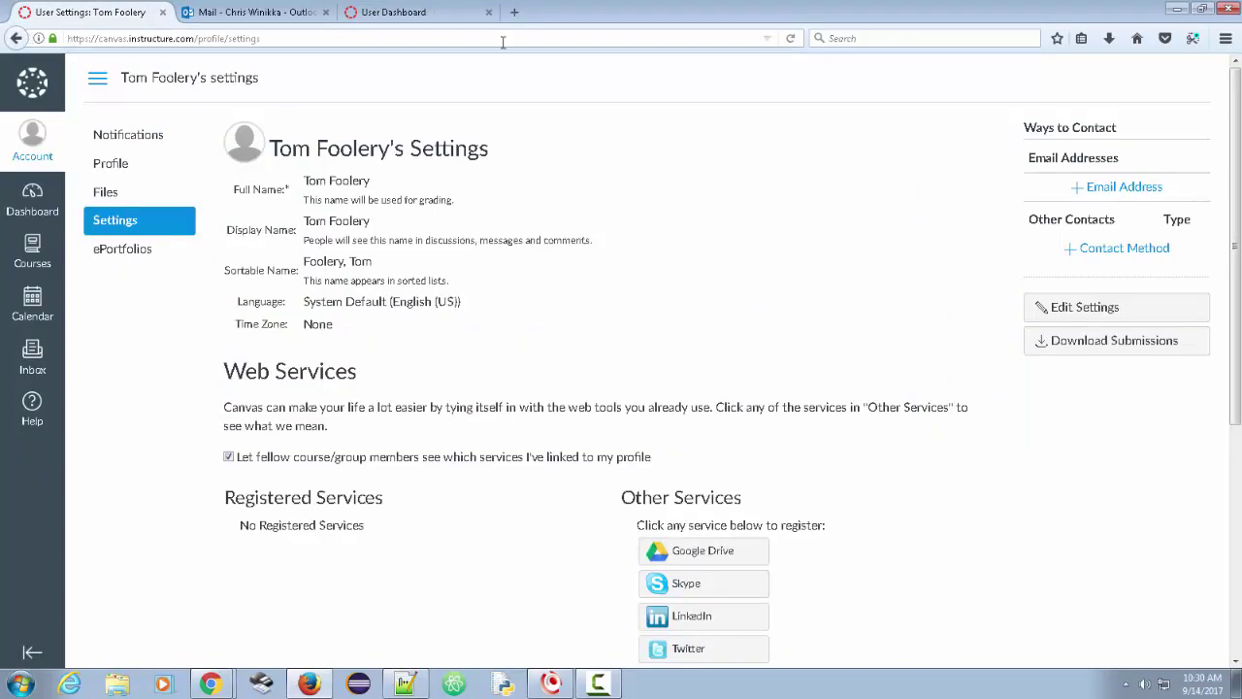
{"action": "left_click", "coordinate": [791, 39]}
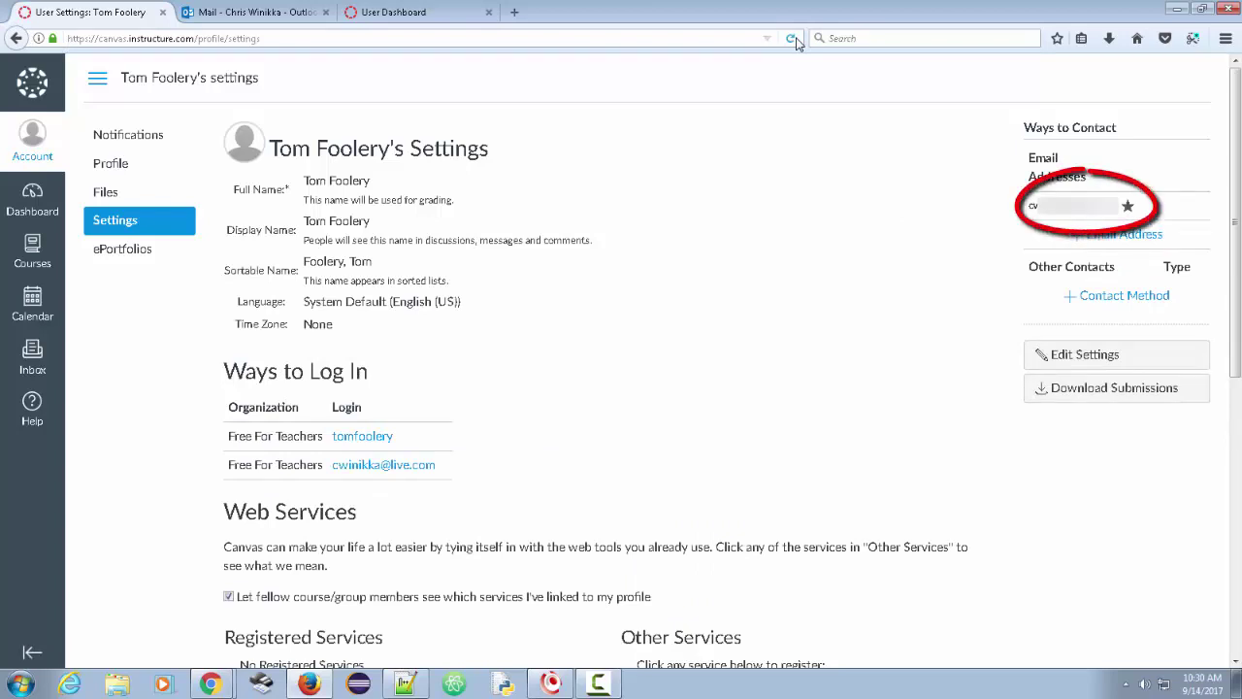
- Look through the add-contact-method form, close it unused, and log out
{"action": "left_click", "coordinate": [1117, 297]}
{"action": "left_click", "coordinate": [588, 341]}
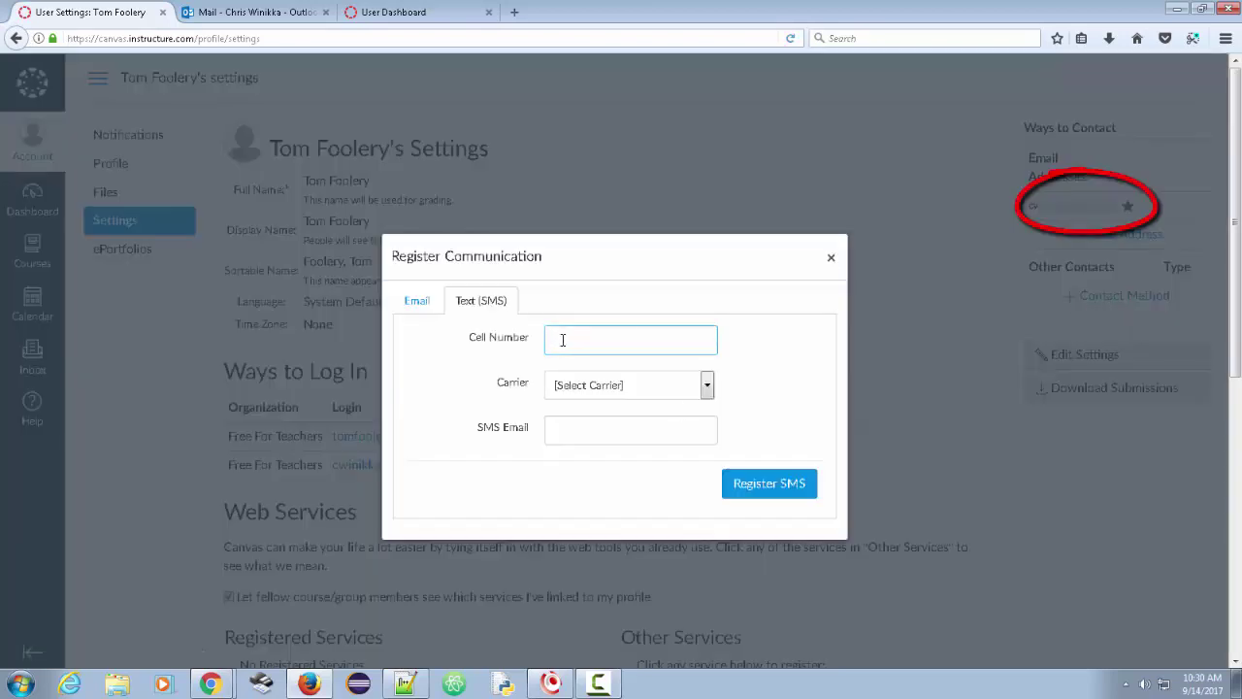
{"action": "left_click", "coordinate": [708, 386]}
{"action": "left_click", "coordinate": [777, 386]}
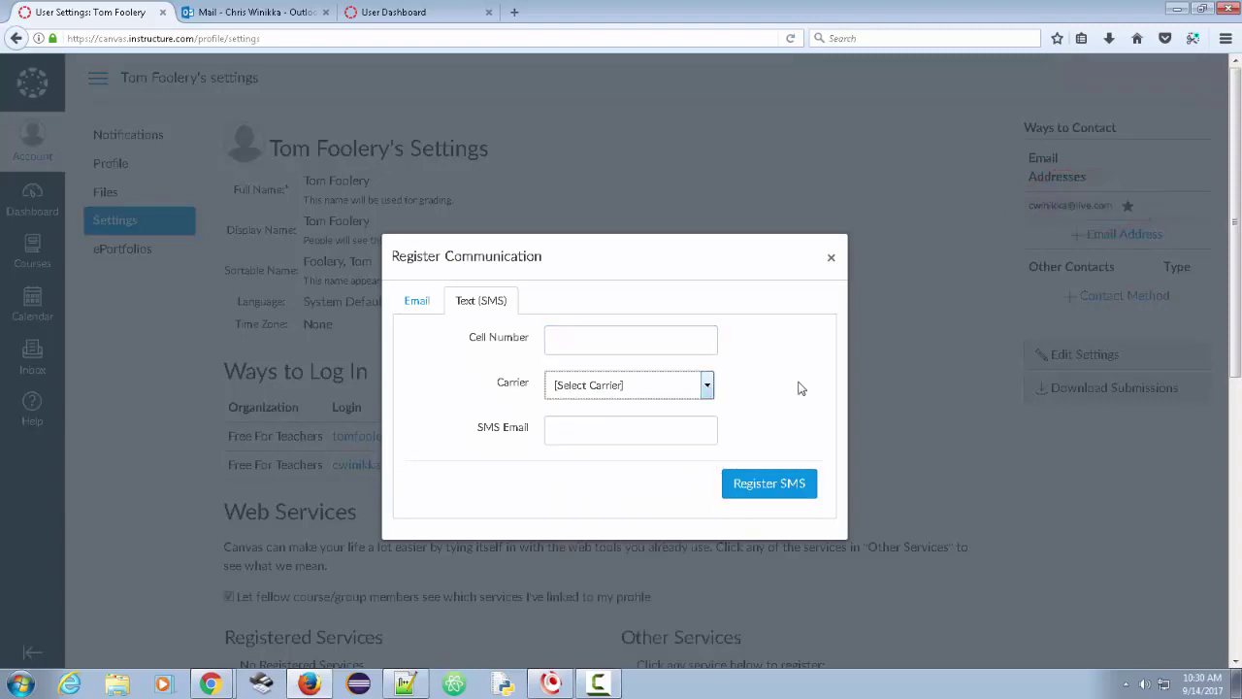
{"action": "left_click", "coordinate": [592, 427]}
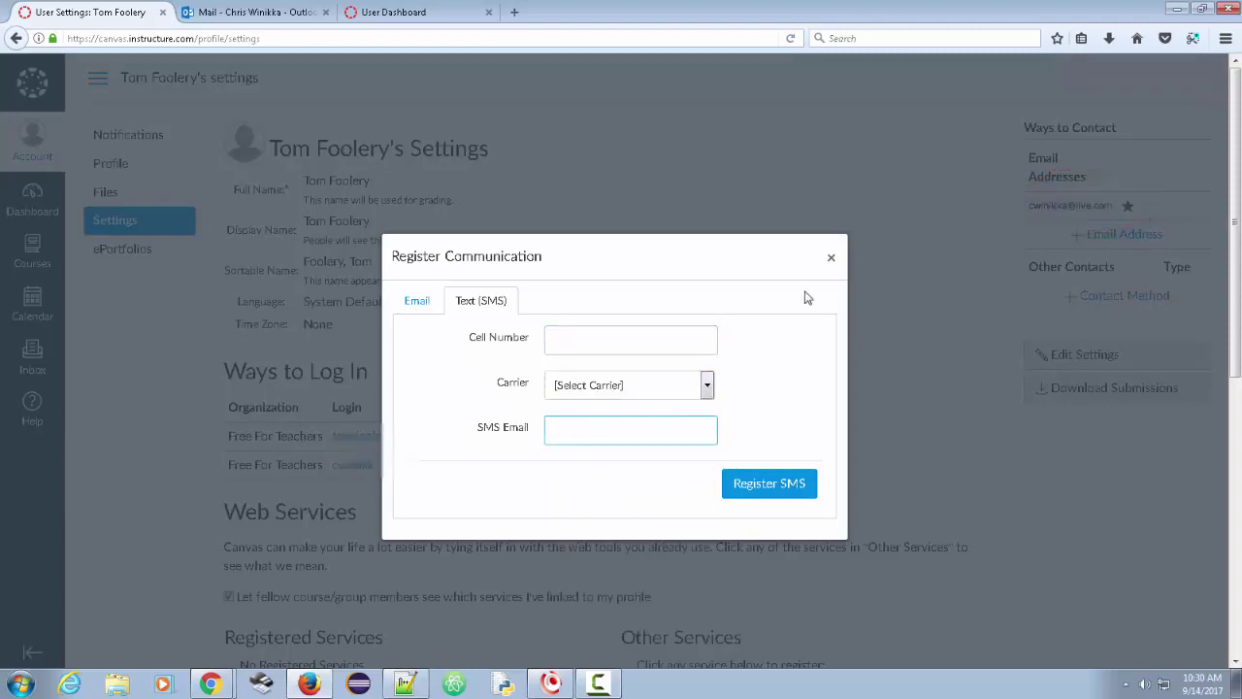
{"action": "left_click", "coordinate": [830, 257]}
{"action": "scroll", "coordinate": [541, 494], "scroll_direction": "down", "scroll_amount": 3}
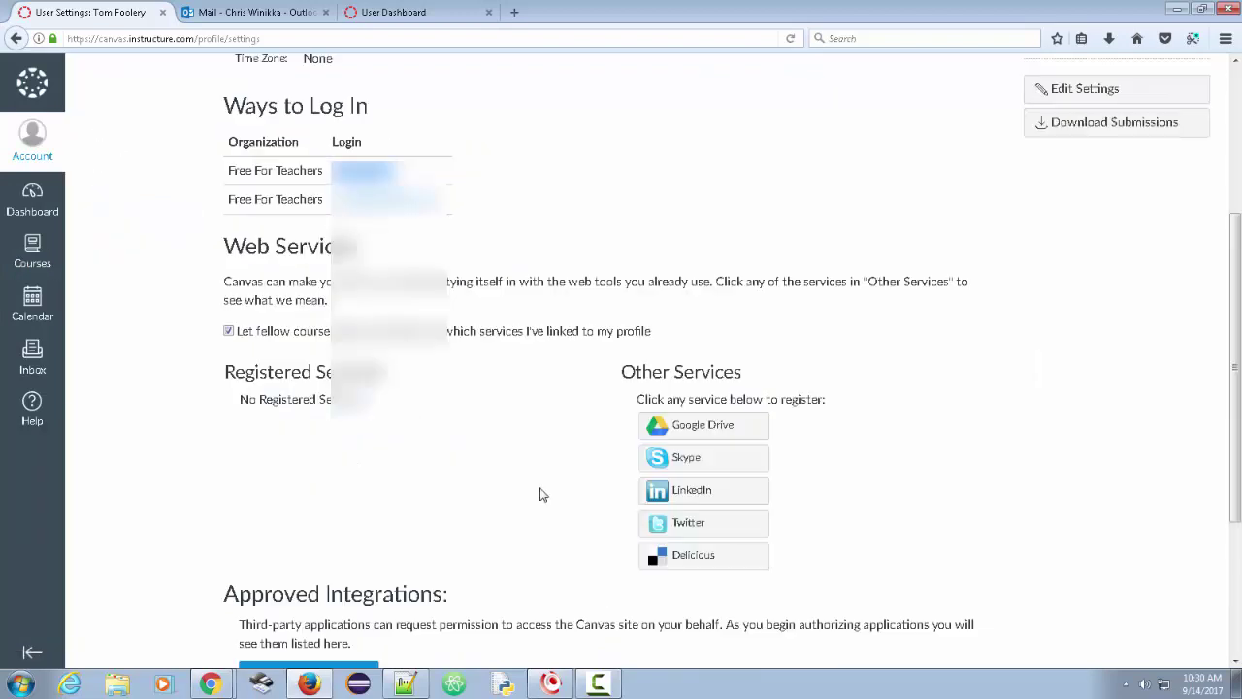
{"action": "scroll", "coordinate": [541, 494], "scroll_direction": "up", "scroll_amount": 3}
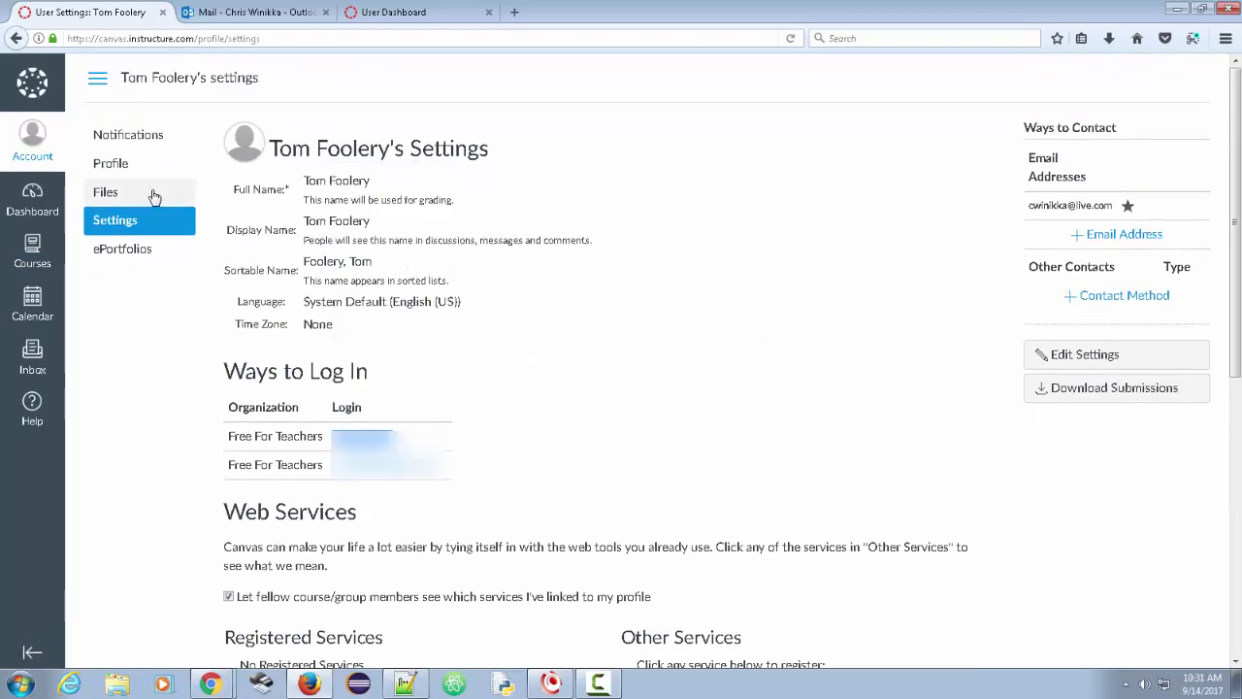
{"action": "left_click", "coordinate": [30, 141]}
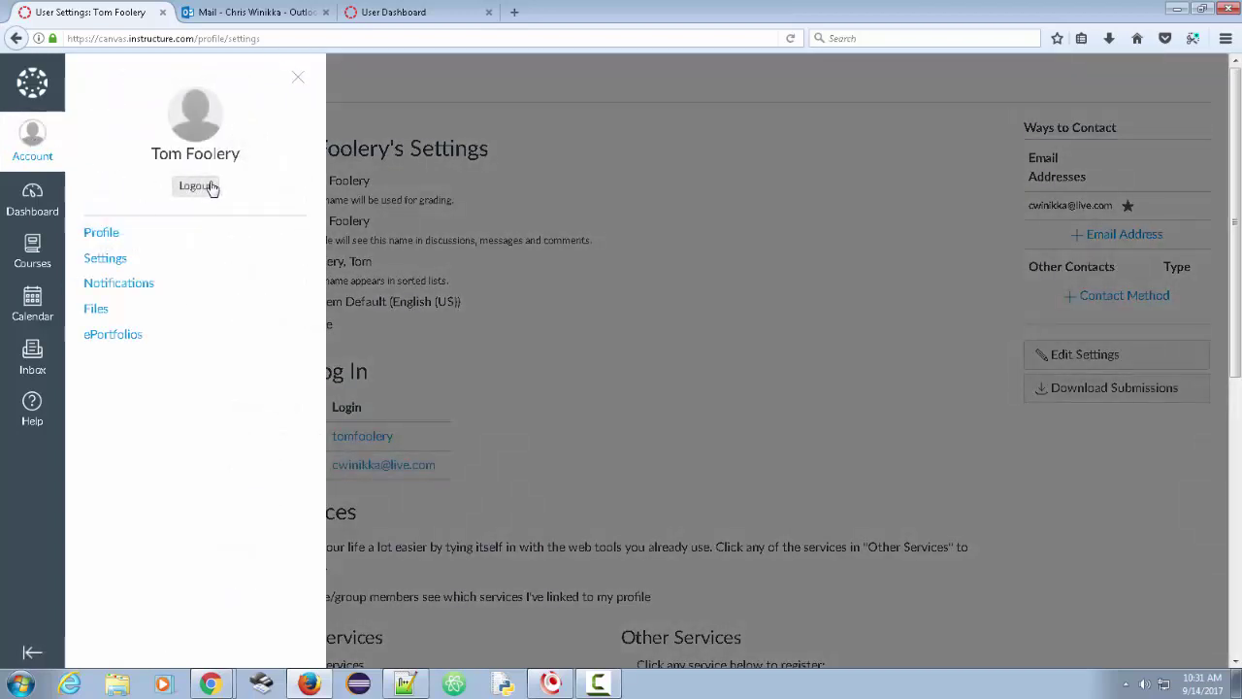
{"action": "left_click", "coordinate": [211, 188]}
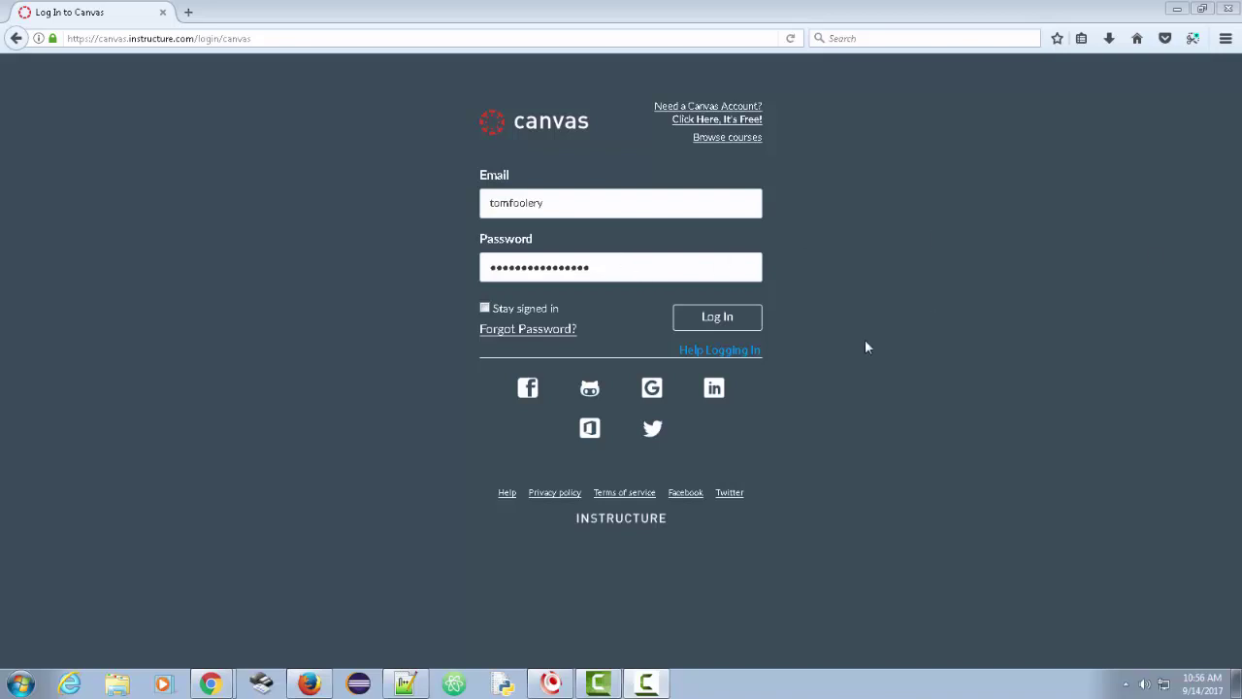
- Review the saved email and password filled into the Canvas login form
{"action": "left_click_drag", "start_coordinate": [606, 265], "coordinate": [478, 262]}
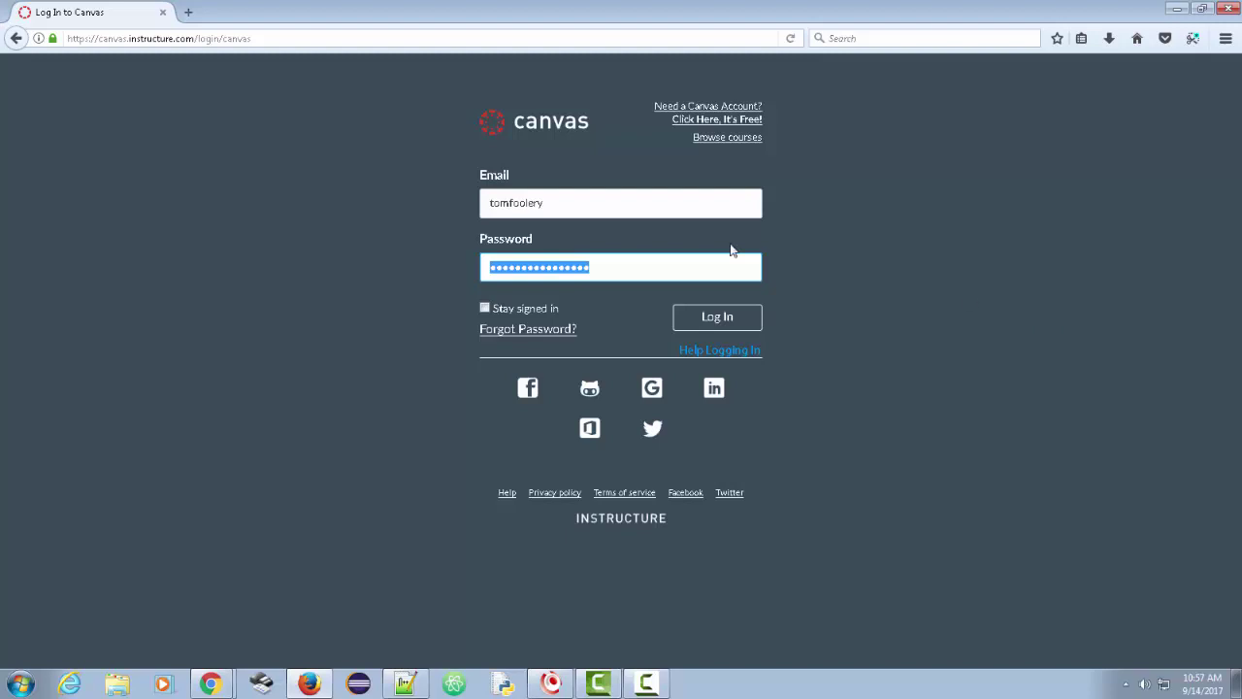
{"action": "left_click", "coordinate": [573, 198]}
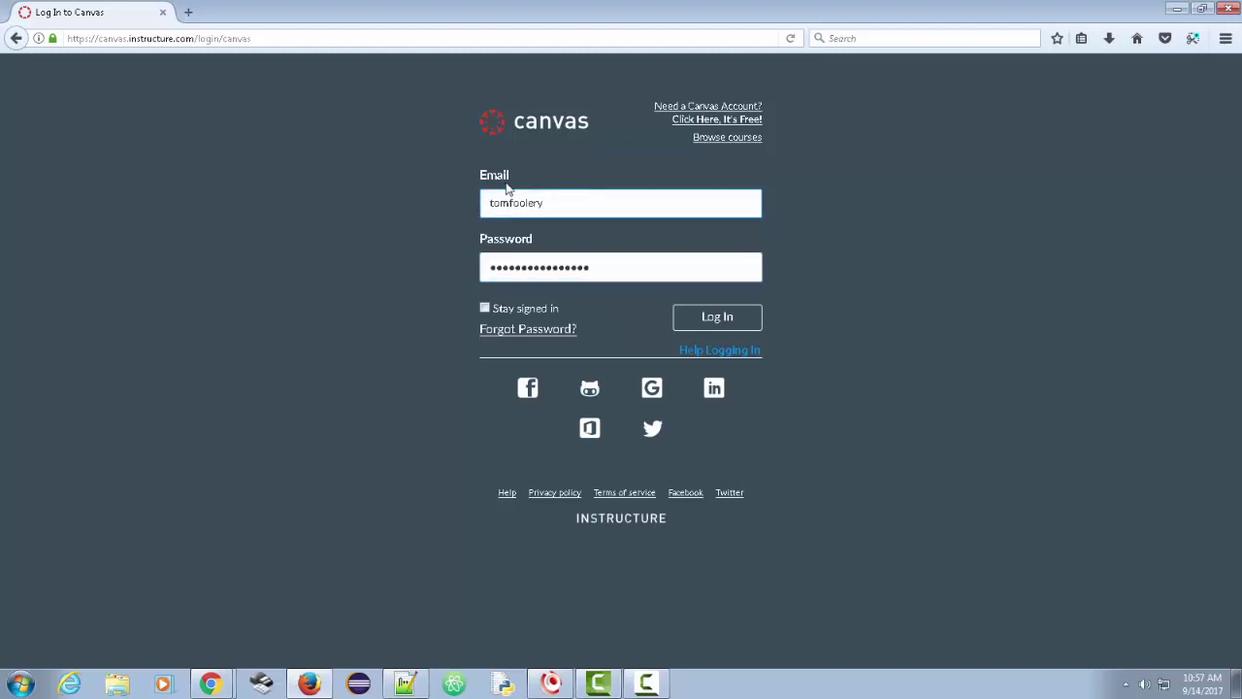
{"action": "left_click_drag", "start_coordinate": [552, 203], "coordinate": [477, 210]}
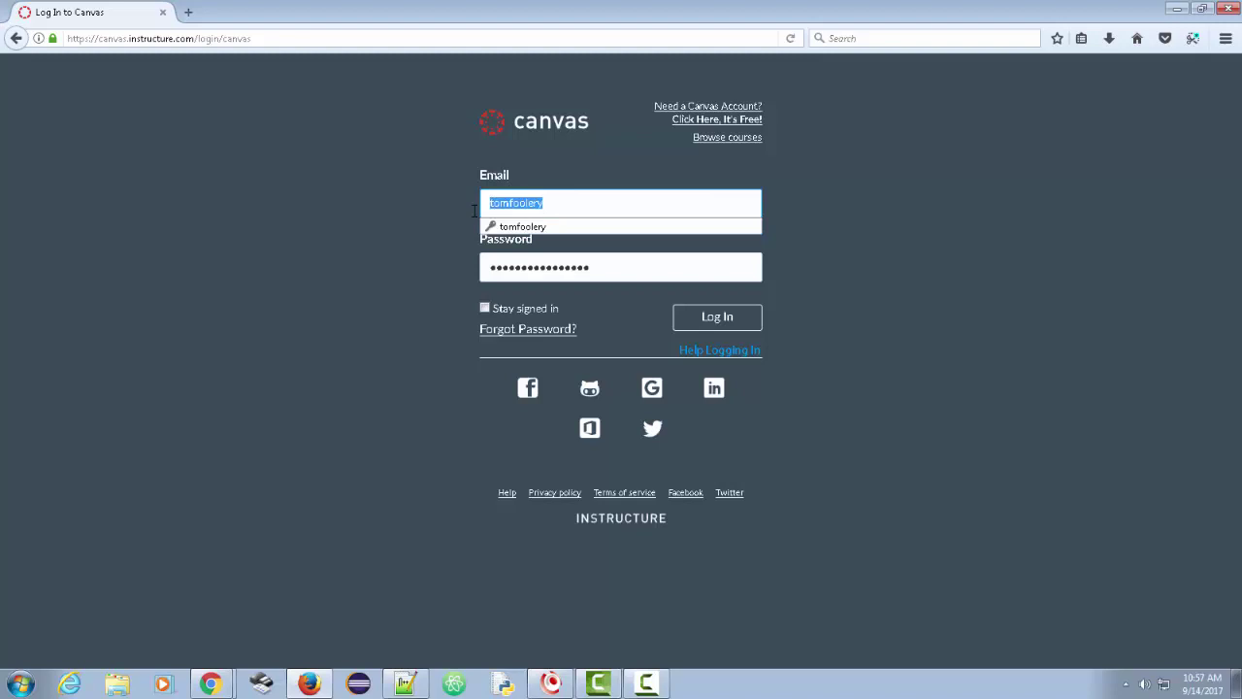
{"action": "left_click", "coordinate": [567, 203]}
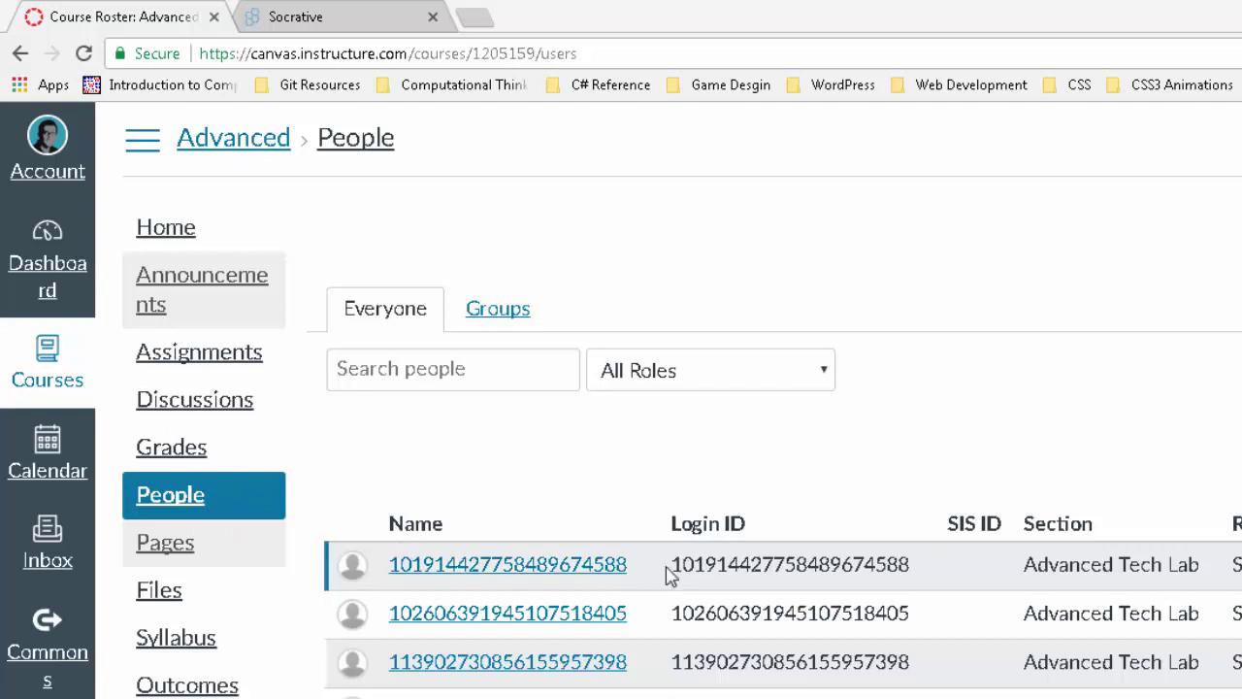
- Highlight the first student's numeric login ID in the People roster
{"action": "left_click_drag", "start_coordinate": [674, 566], "coordinate": [929, 570]}
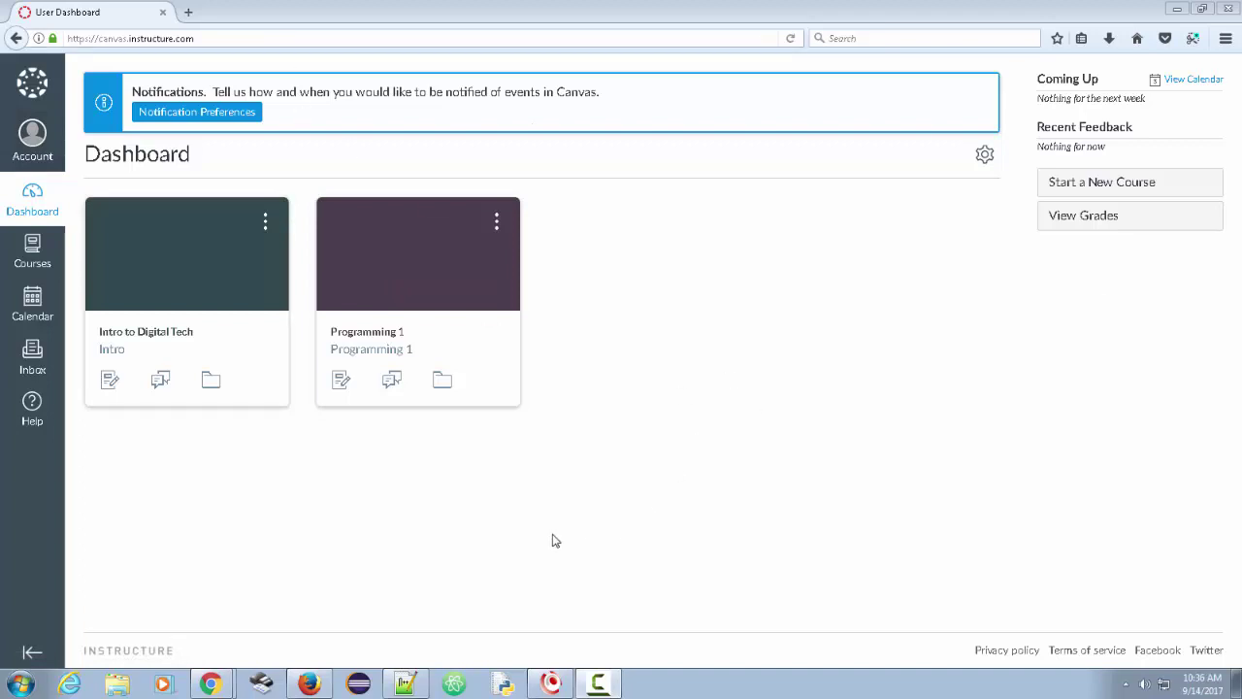
- Open the Computer Science Principles course settings from the dashboard
{"action": "mouse_move", "coordinate": [208, 688]}
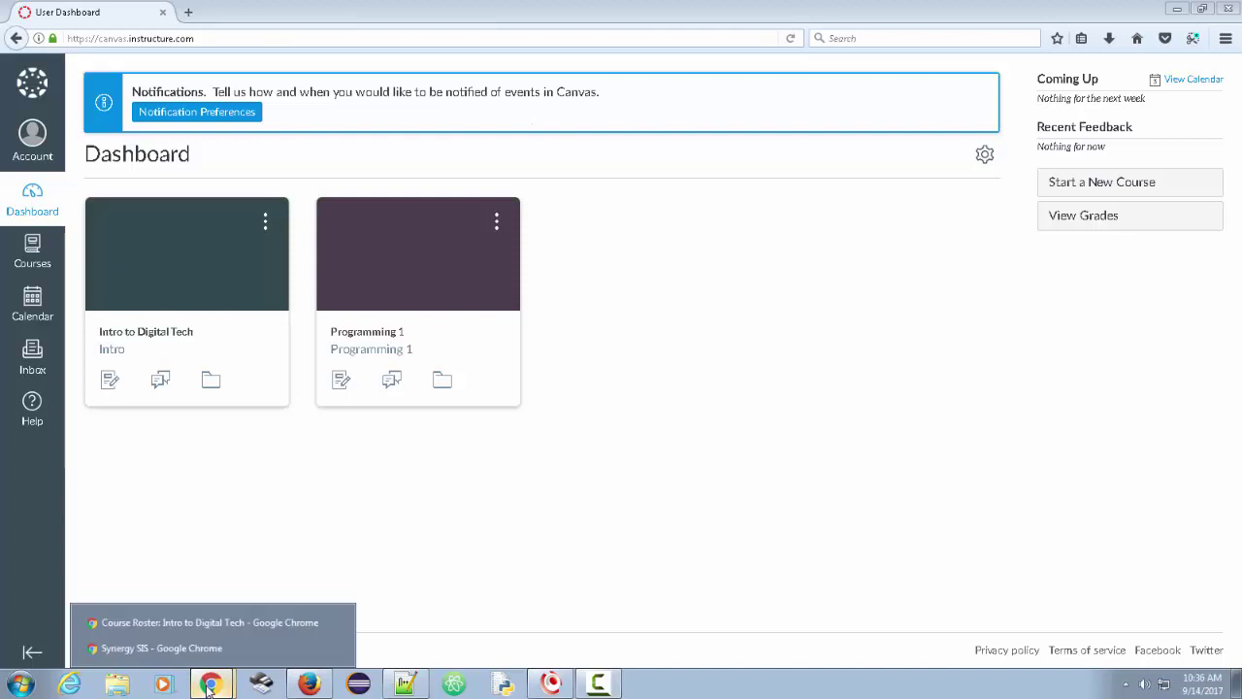
{"action": "left_click", "coordinate": [200, 626]}
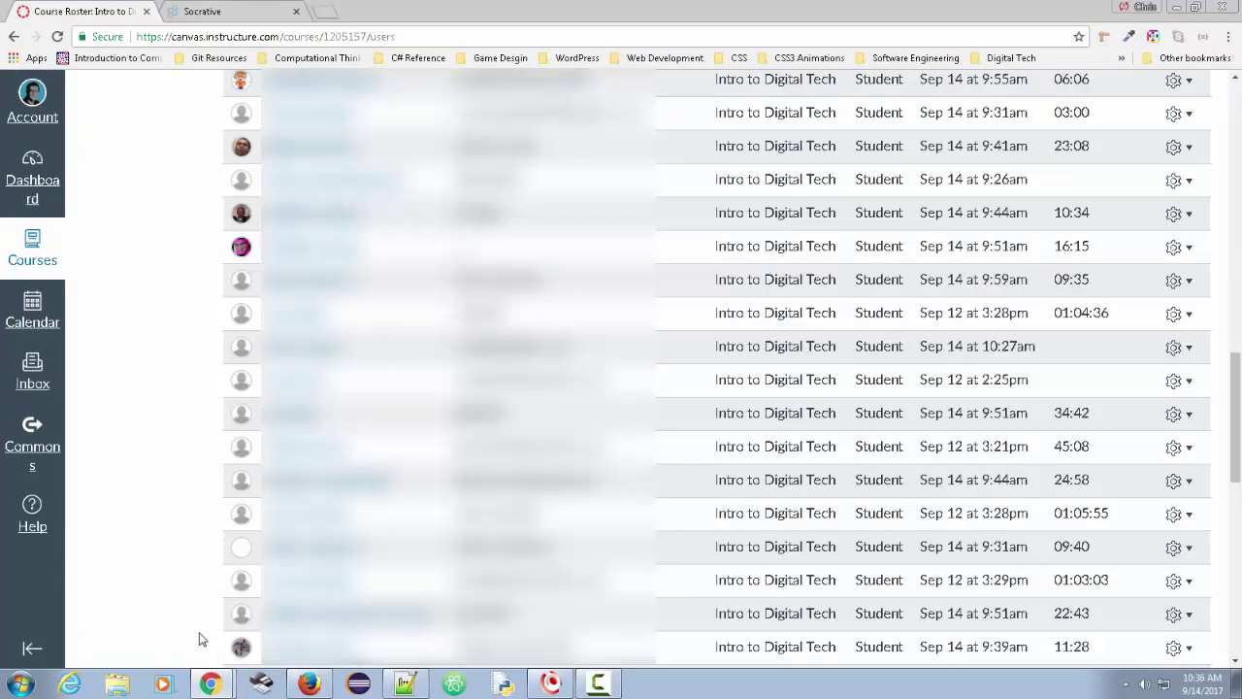
{"action": "left_click", "coordinate": [44, 187]}
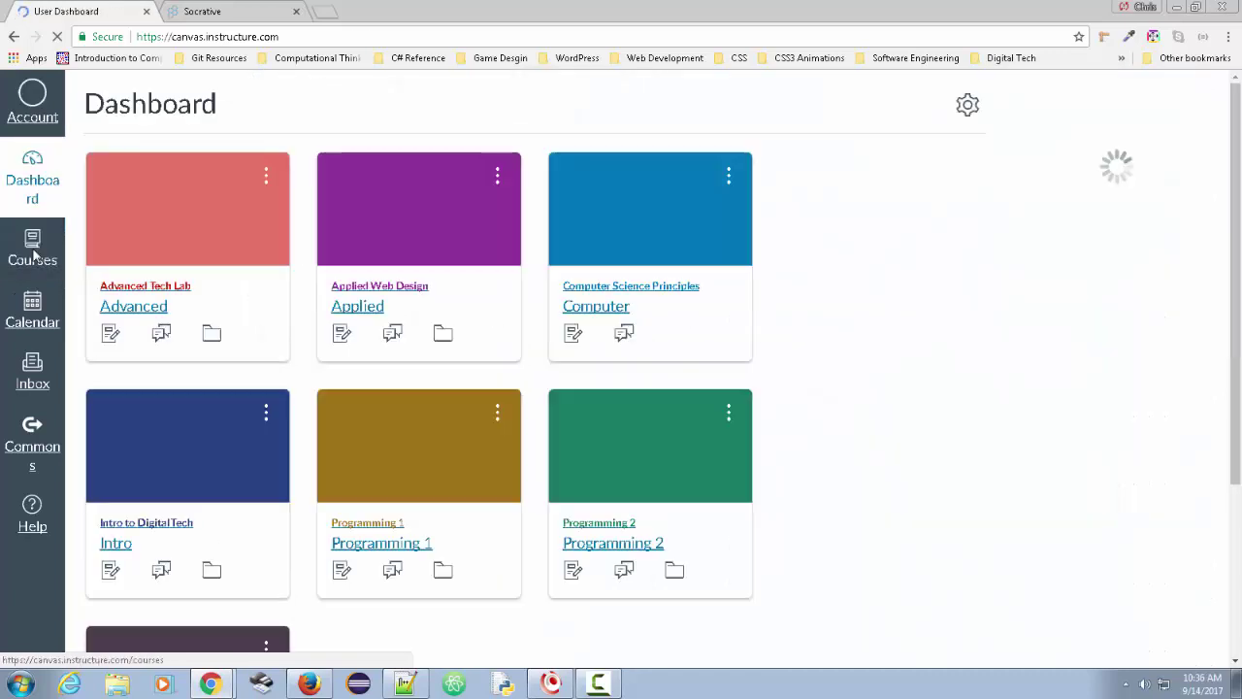
{"action": "left_click", "coordinate": [610, 293]}
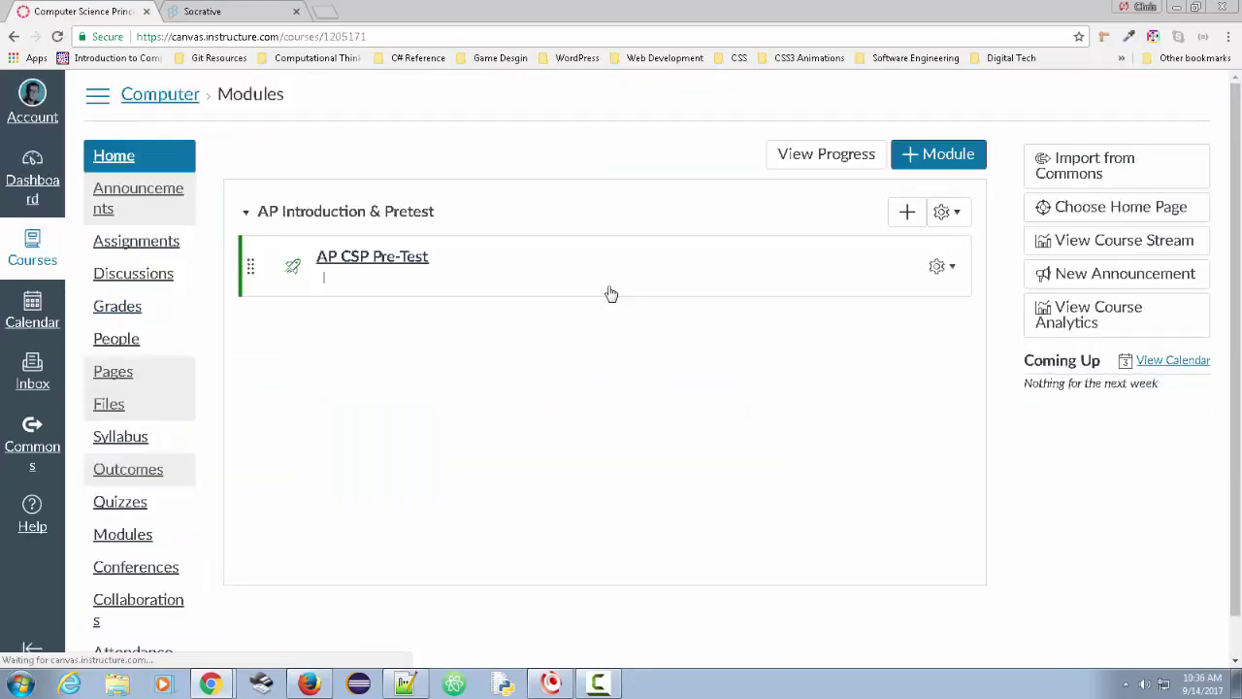
{"action": "scroll", "coordinate": [166, 464], "scroll_direction": "down", "scroll_amount": 1}
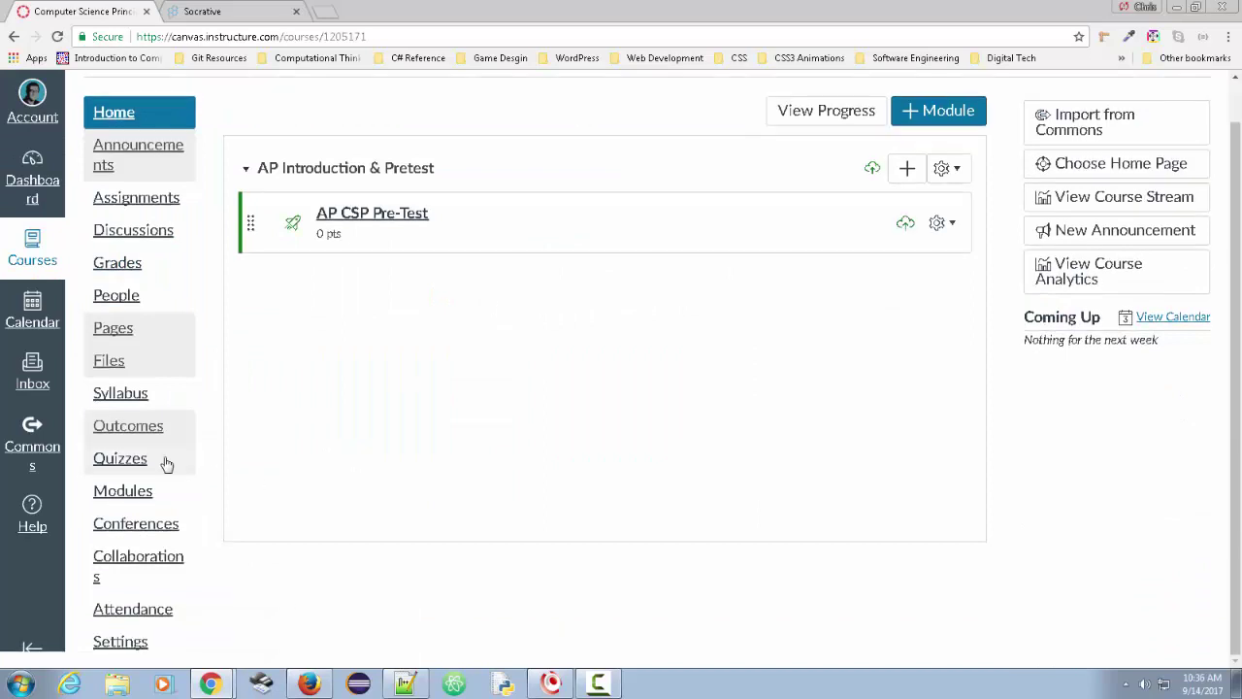
{"action": "left_click", "coordinate": [114, 646]}
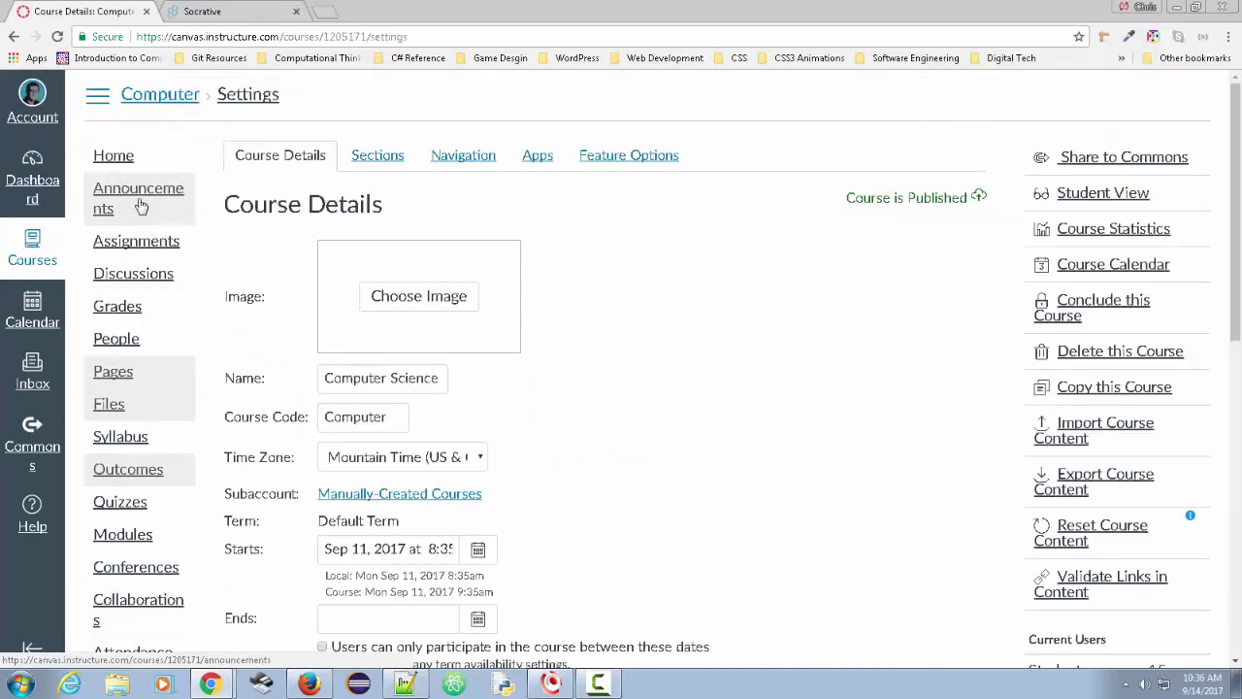
{"action": "scroll", "coordinate": [527, 334], "scroll_direction": "down", "scroll_amount": 10}
{"action": "scroll", "coordinate": [527, 334], "scroll_direction": "down", "scroll_amount": 1}
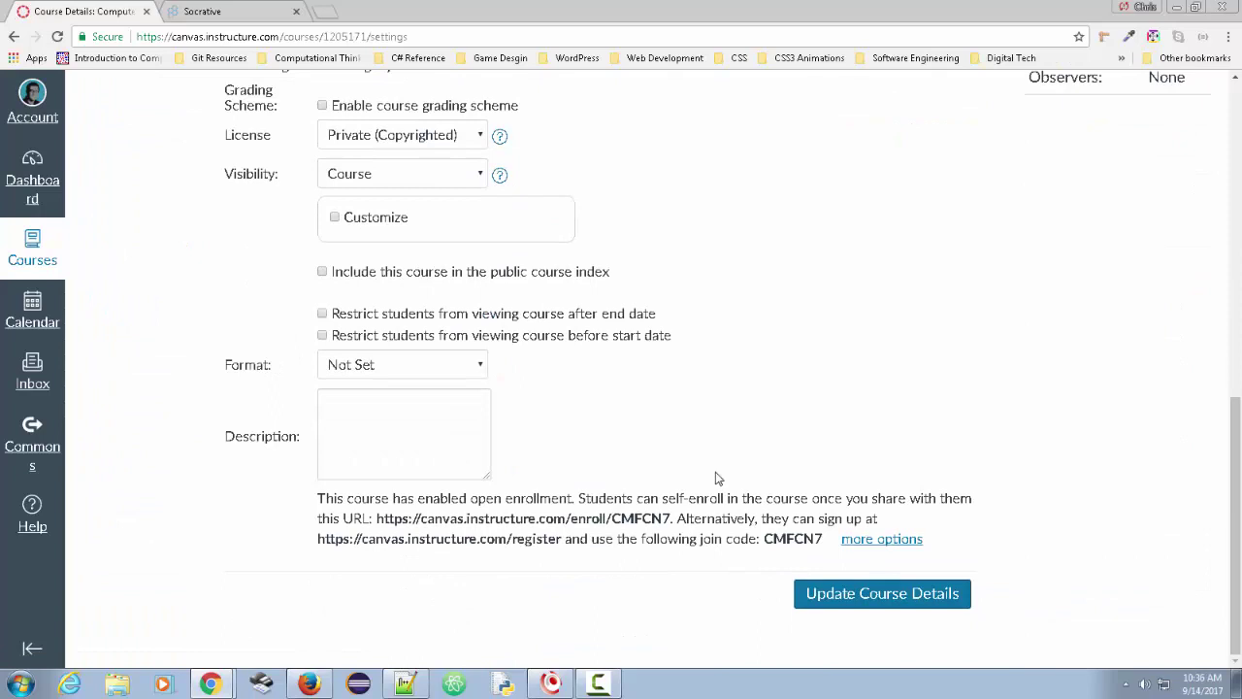
{"action": "double_click", "coordinate": [804, 540]}
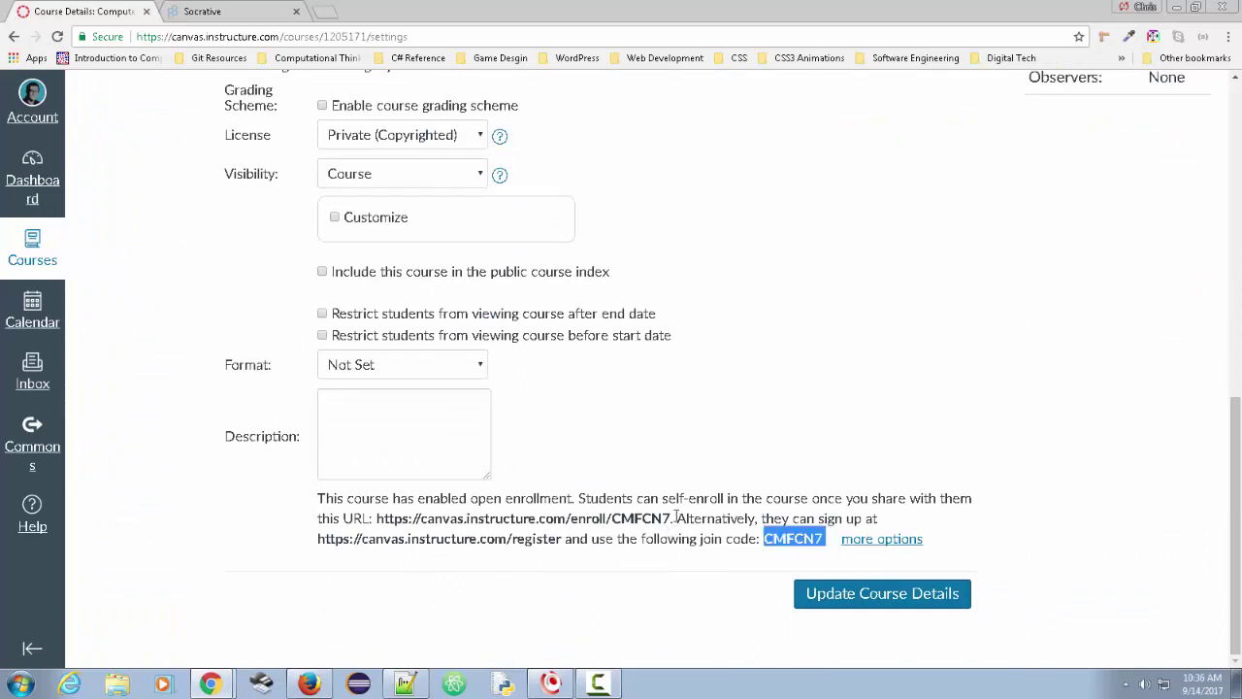
{"action": "left_click_drag", "start_coordinate": [674, 518], "coordinate": [373, 519]}
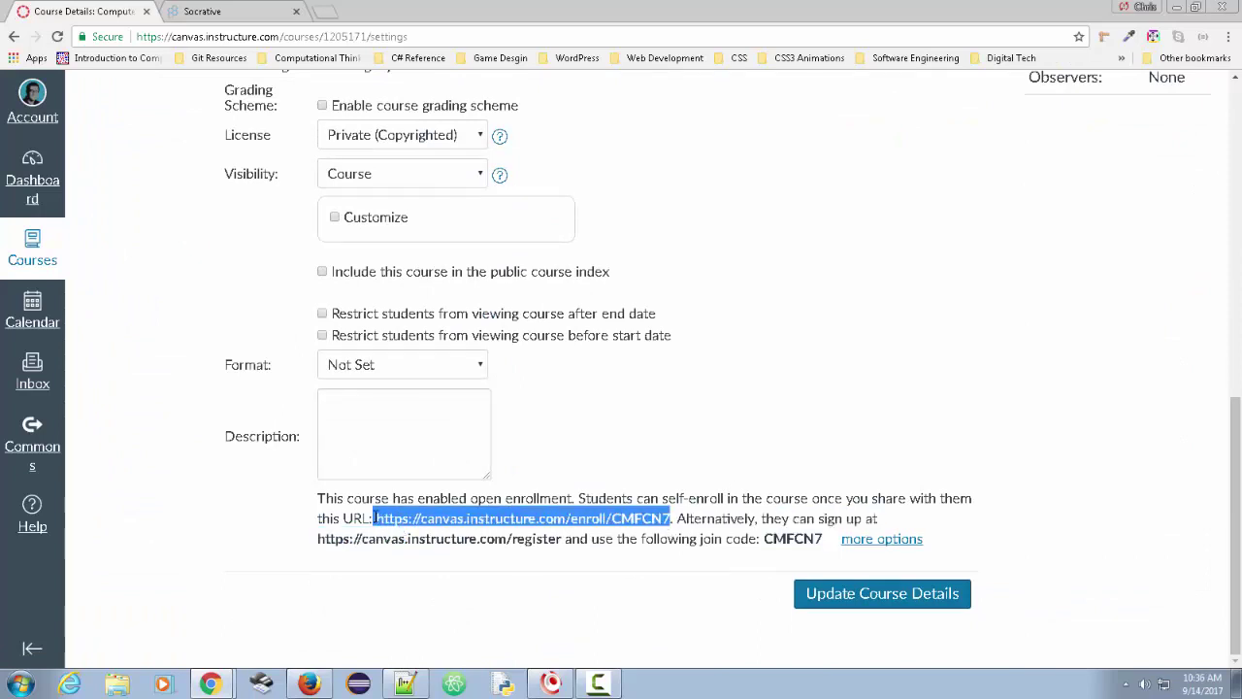
{"action": "right_click", "coordinate": [425, 520]}
{"action": "left_click", "coordinate": [527, 530]}
- Load the copied enroll URL, enroll in Computer Science Principles, and check the courses list
{"action": "left_click", "coordinate": [309, 685]}
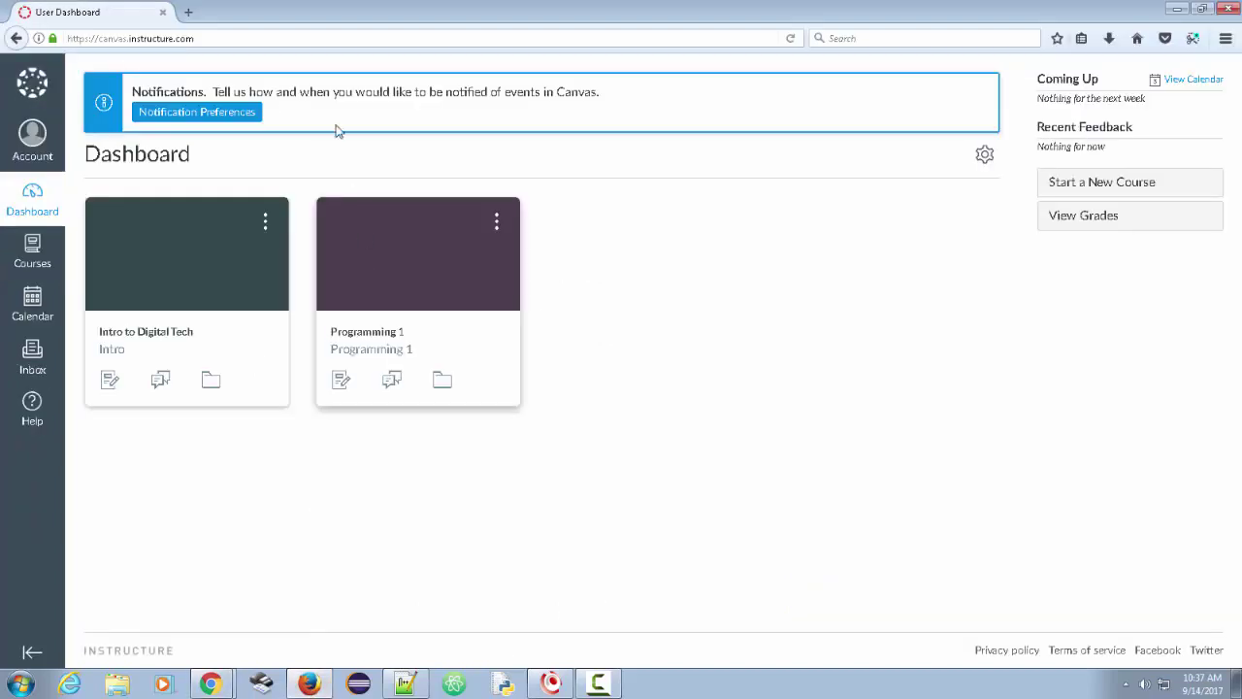
{"action": "left_click", "coordinate": [248, 34]}
{"action": "key", "text": "ctrl+v"}
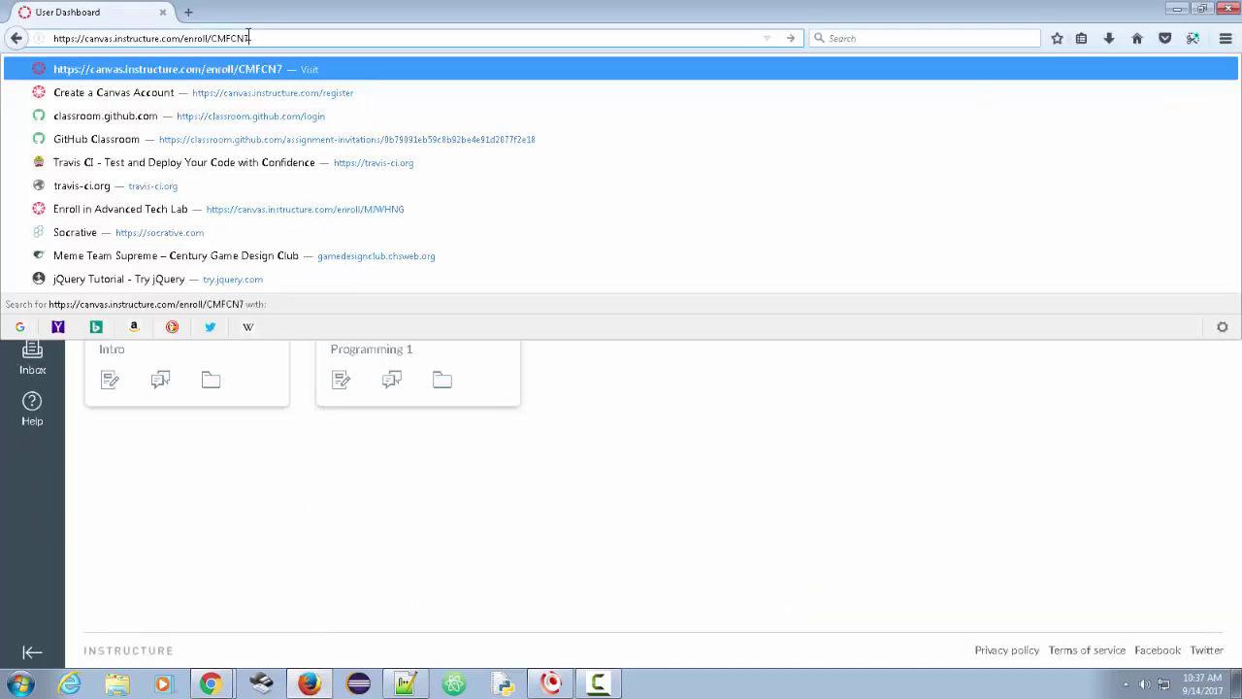
{"action": "key", "text": "Return"}
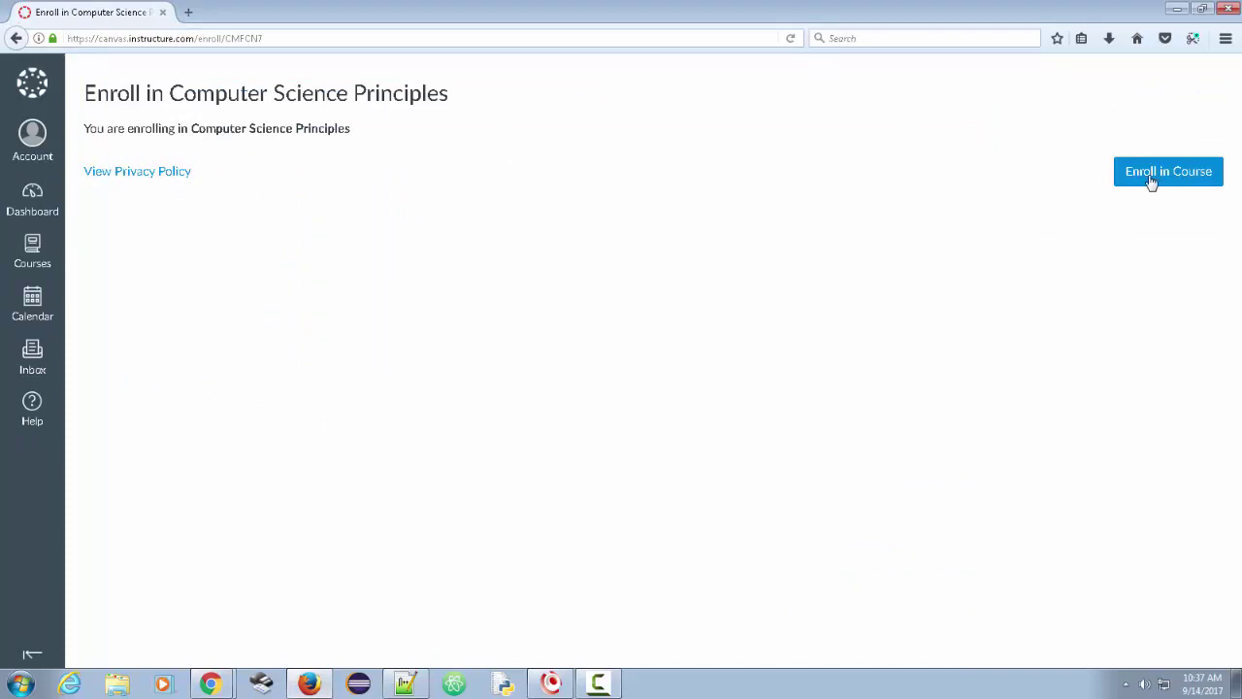
{"action": "left_click", "coordinate": [1152, 179]}
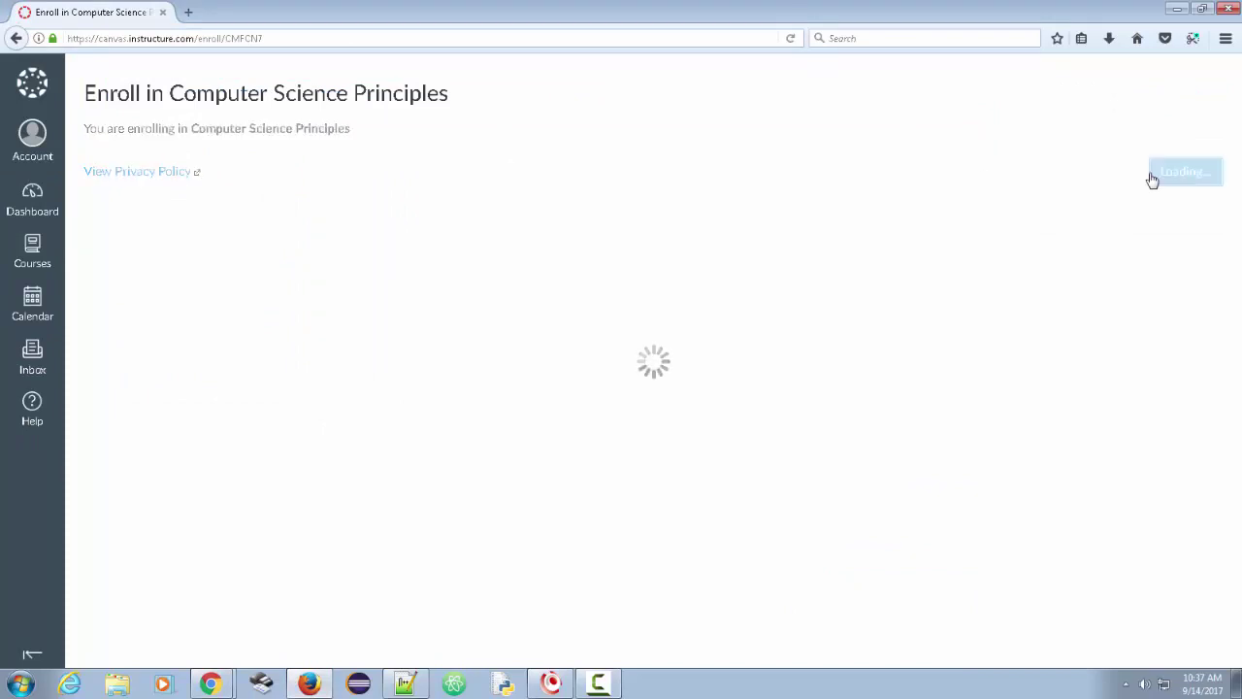
{"action": "left_click", "coordinate": [39, 260]}
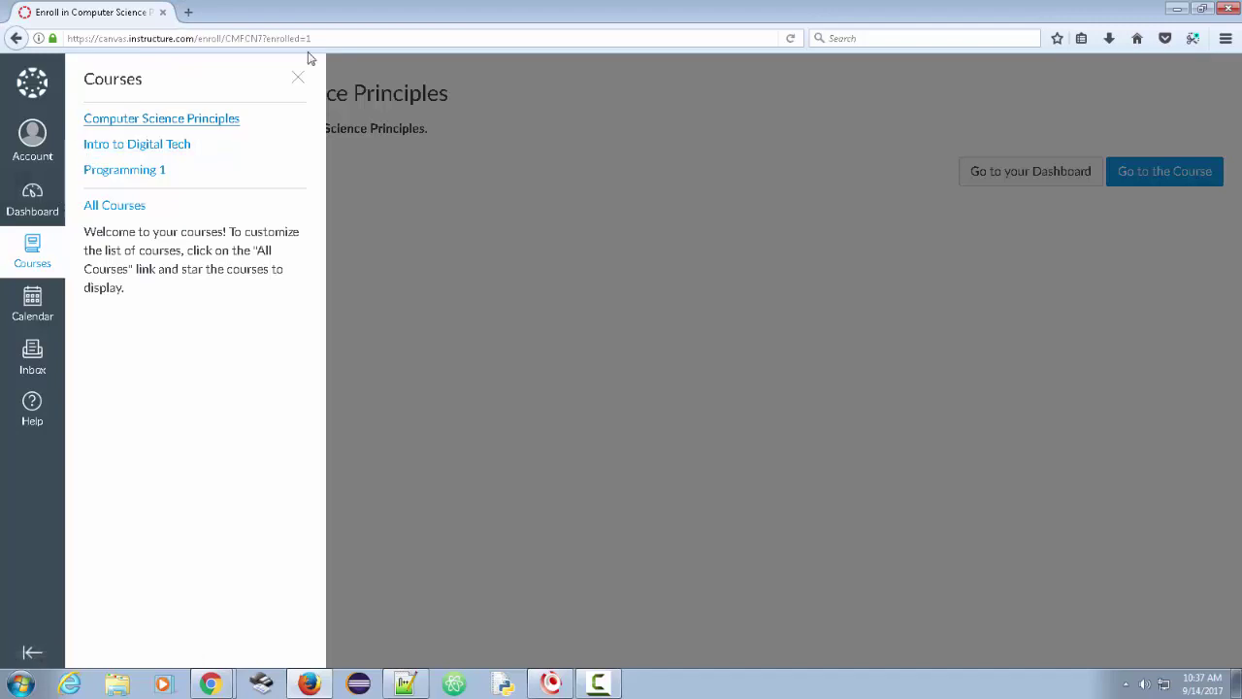
- Bring up the People roster of Intro to Digital Tech in the teacher's window
{"action": "mouse_move", "coordinate": [210, 683]}
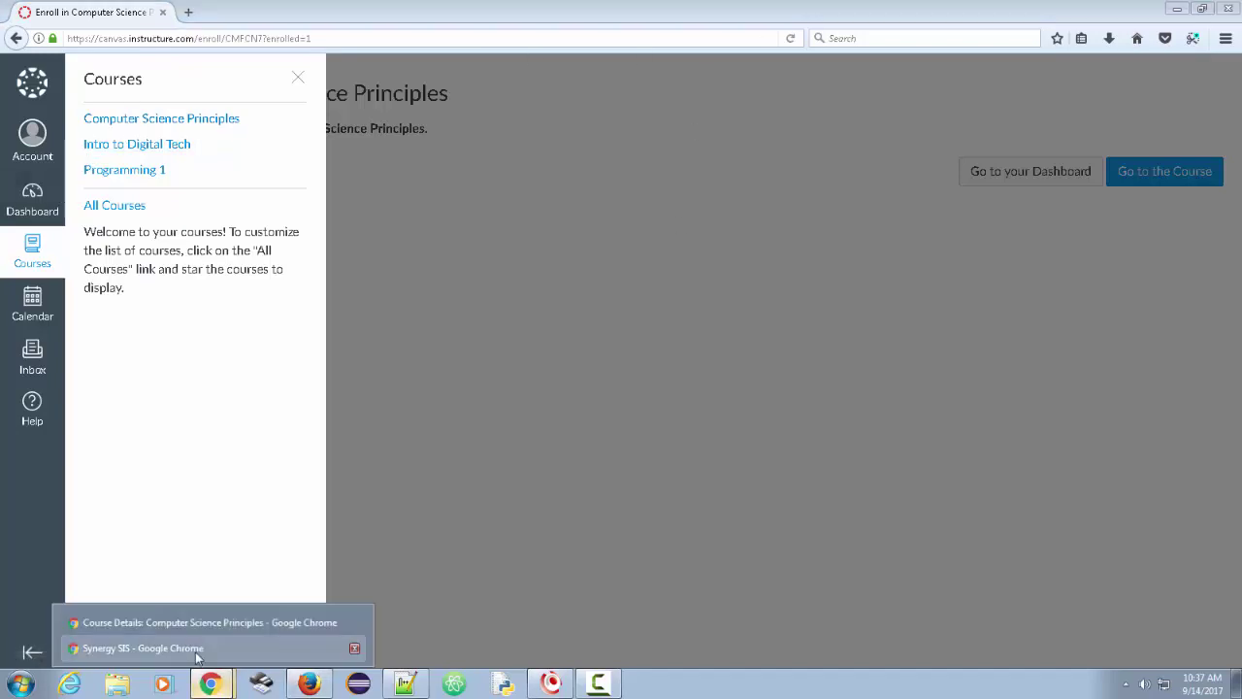
{"action": "left_click", "coordinate": [195, 630]}
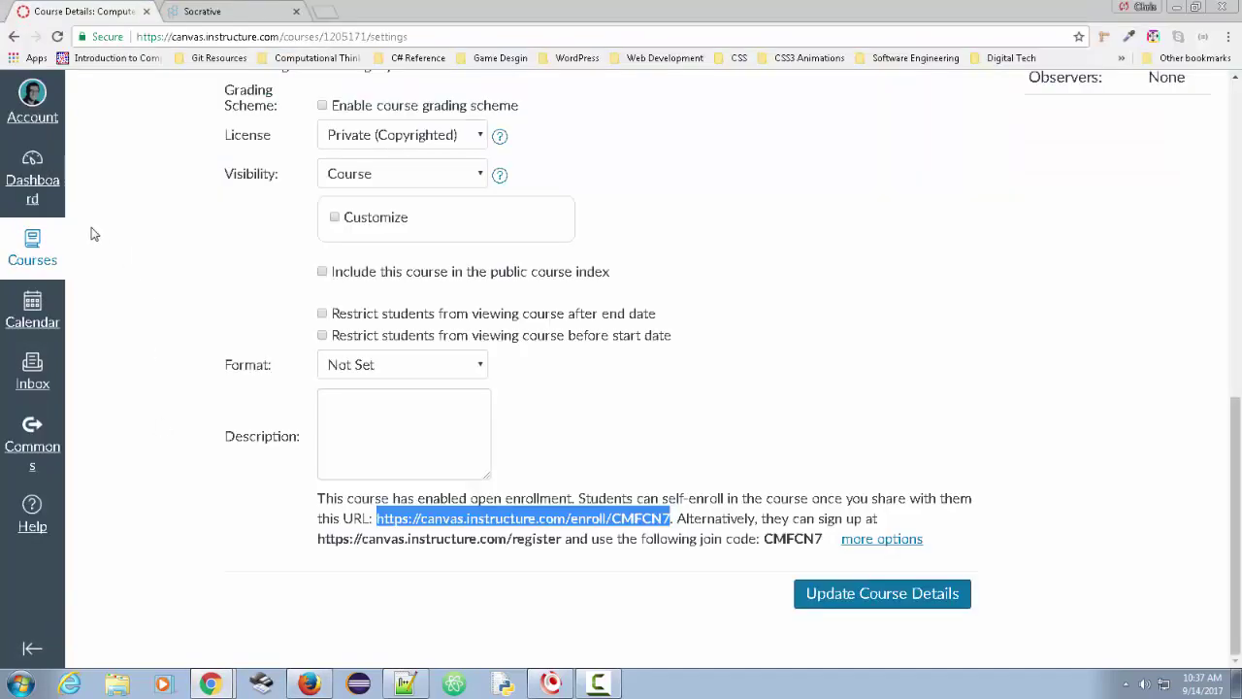
{"action": "left_click", "coordinate": [40, 260]}
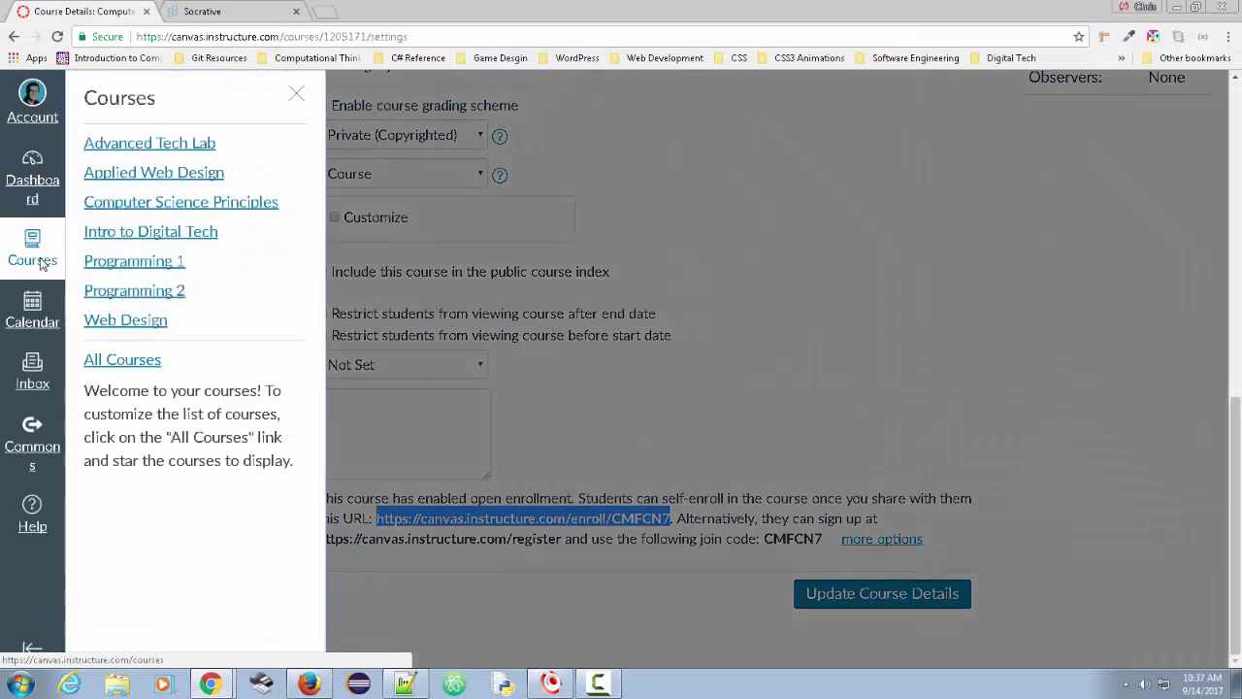
{"action": "left_click", "coordinate": [124, 235]}
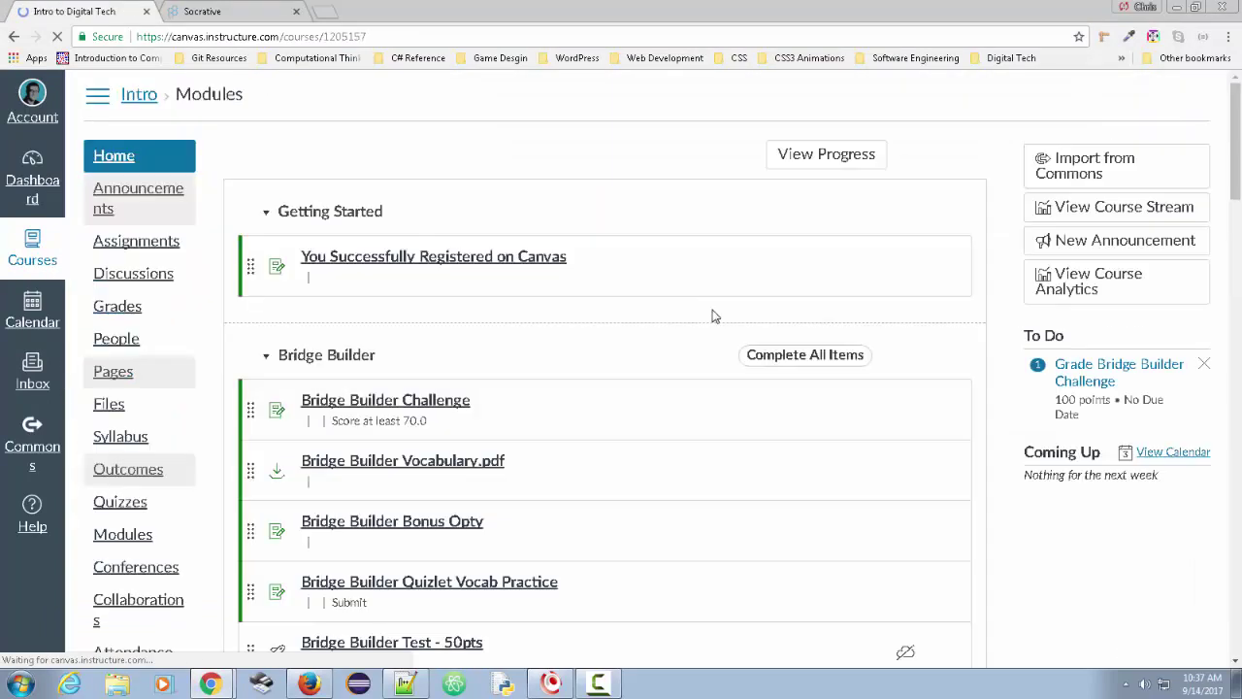
{"action": "left_click", "coordinate": [123, 342]}
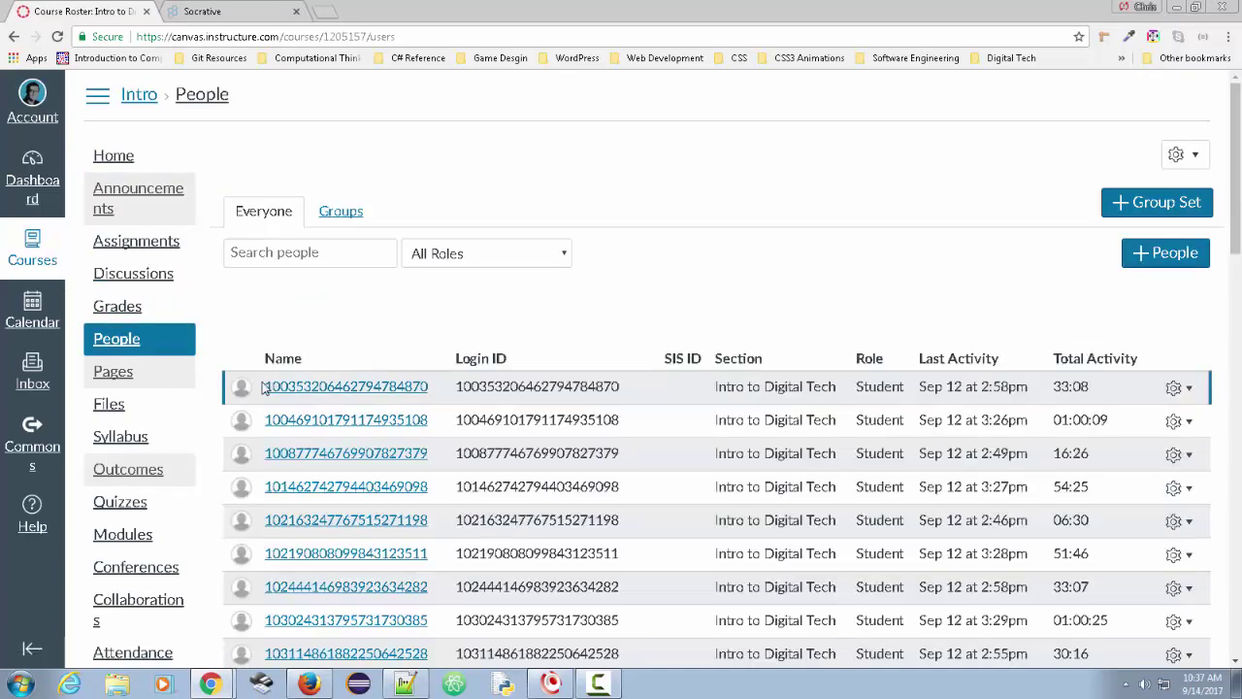
- Highlight the first student's ID, then open the student's account panel in Firefox
{"action": "left_click_drag", "start_coordinate": [265, 387], "coordinate": [541, 414]}
{"action": "left_click", "coordinate": [540, 431]}
{"action": "left_click", "coordinate": [309, 685]}
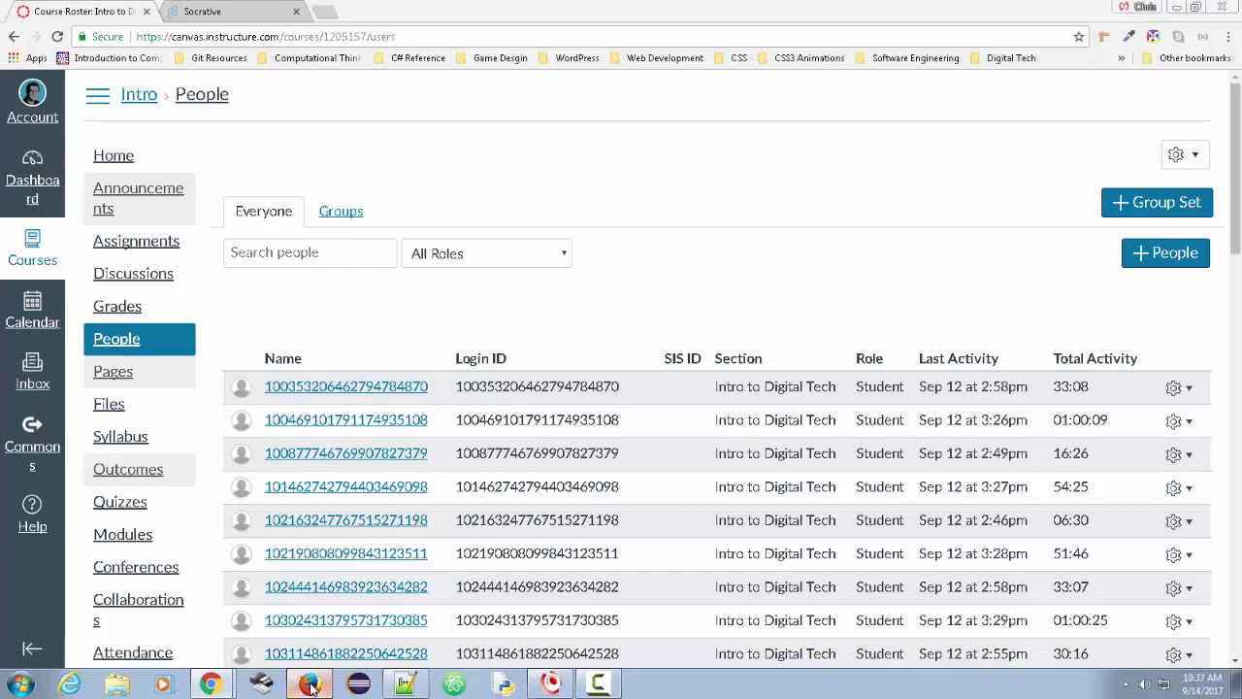
{"action": "left_click", "coordinate": [23, 140]}
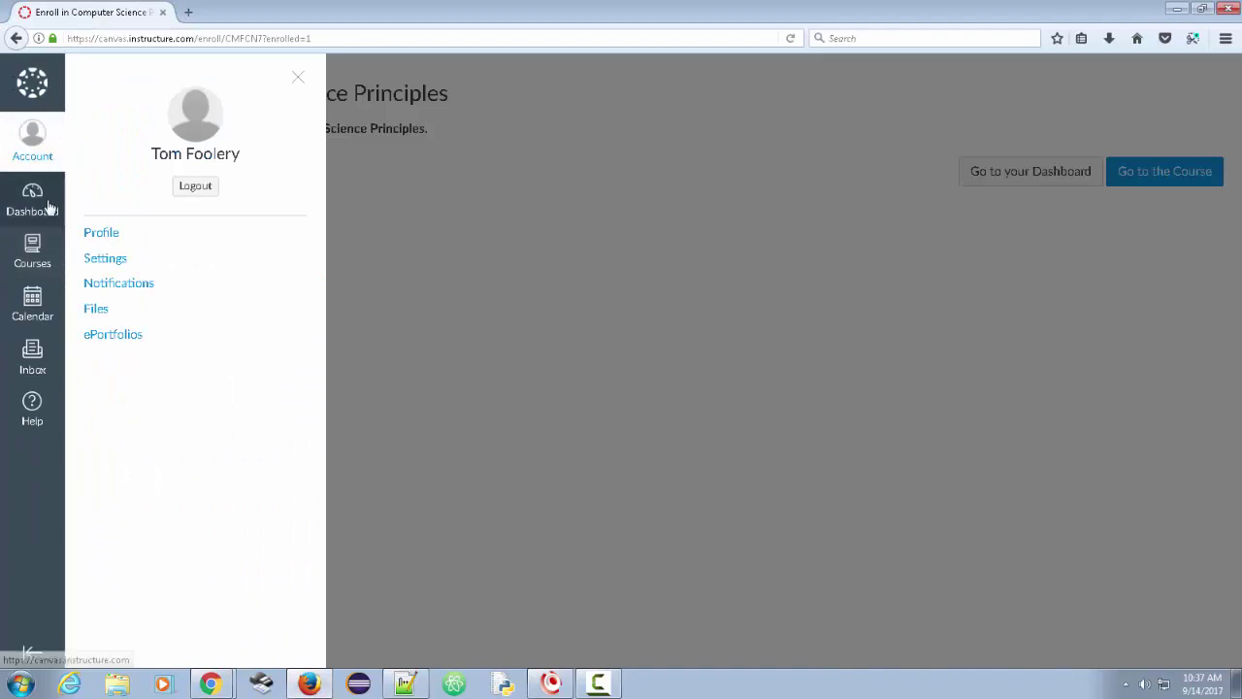
- Log the student out, sign in through GitHub authorization, and accept the updated terms of use
{"action": "left_click", "coordinate": [194, 186]}
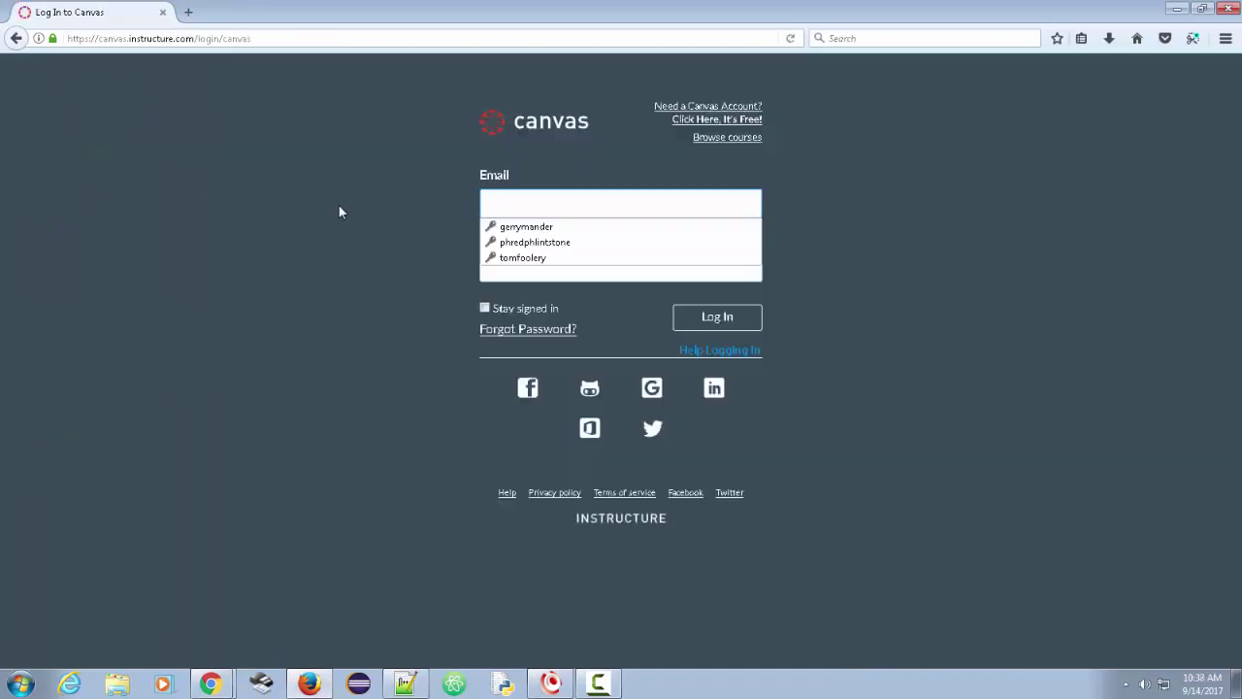
{"action": "left_click", "coordinate": [1052, 430]}
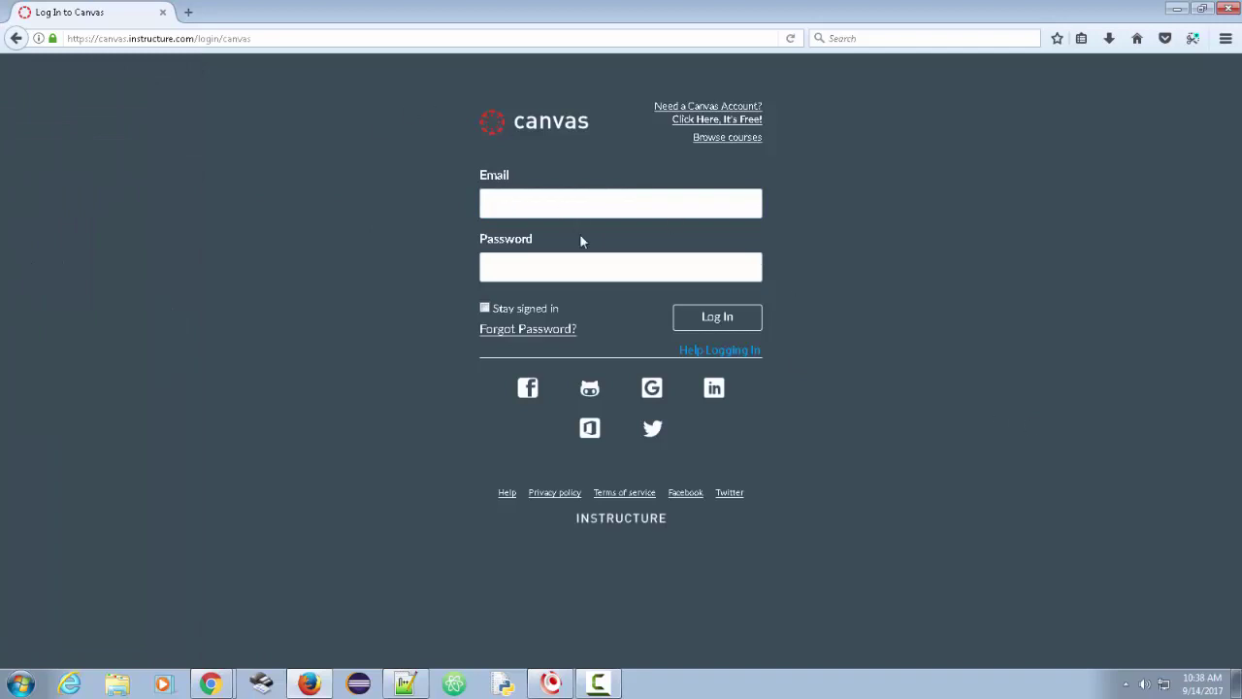
{"action": "left_click", "coordinate": [590, 391]}
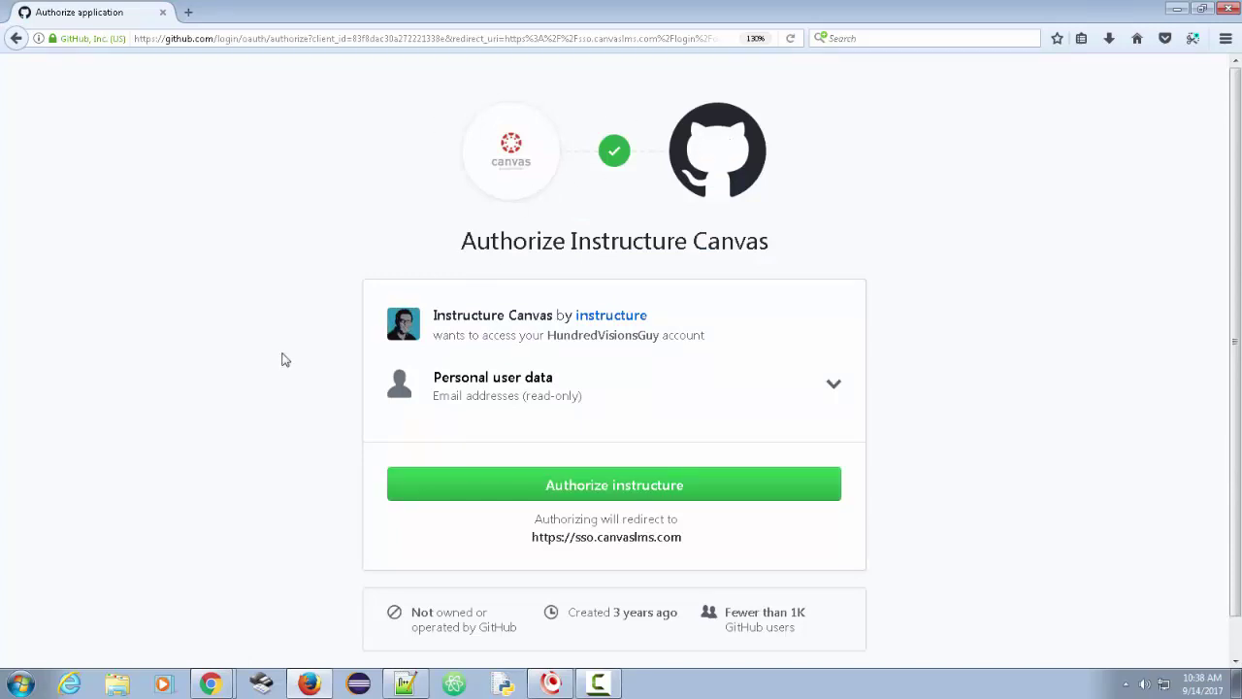
{"action": "left_click", "coordinate": [595, 493]}
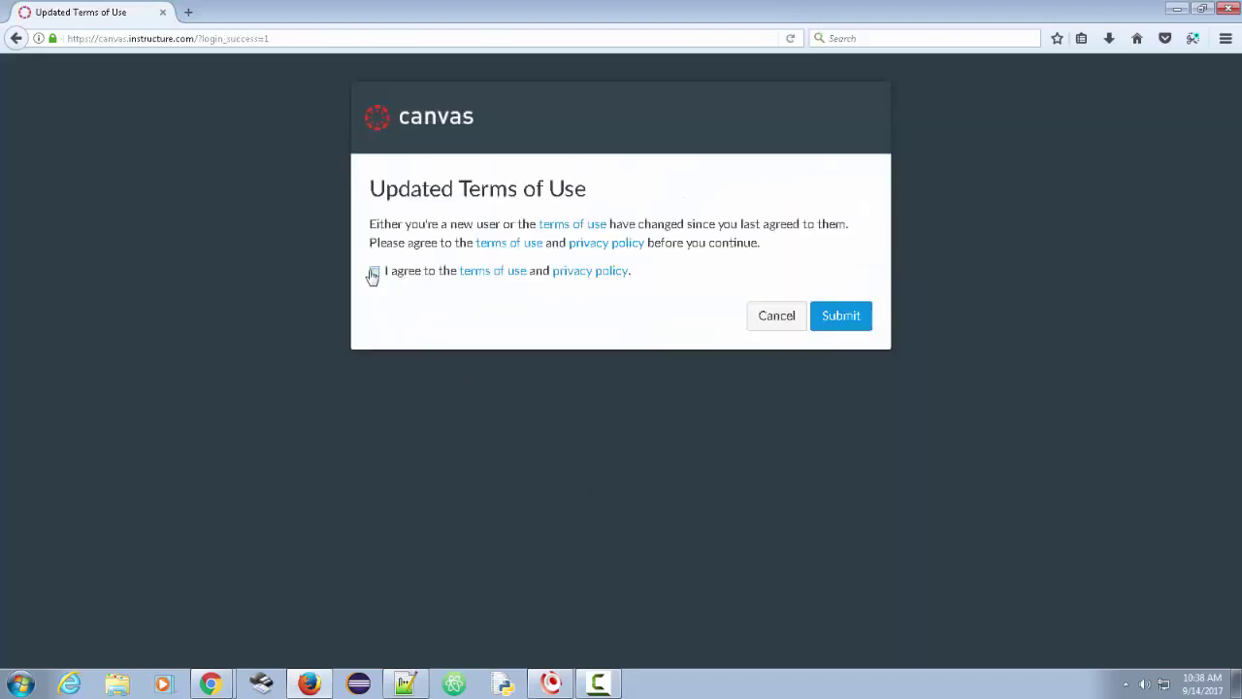
{"action": "left_click", "coordinate": [374, 273]}
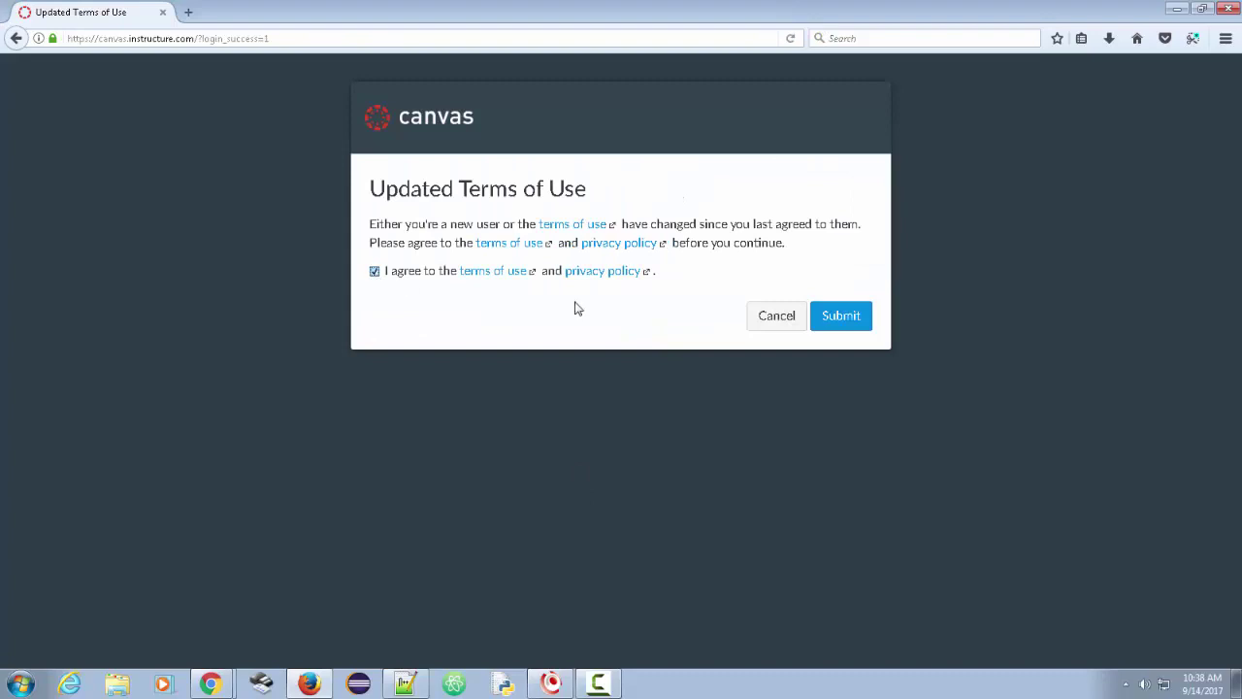
{"action": "left_click", "coordinate": [822, 321]}
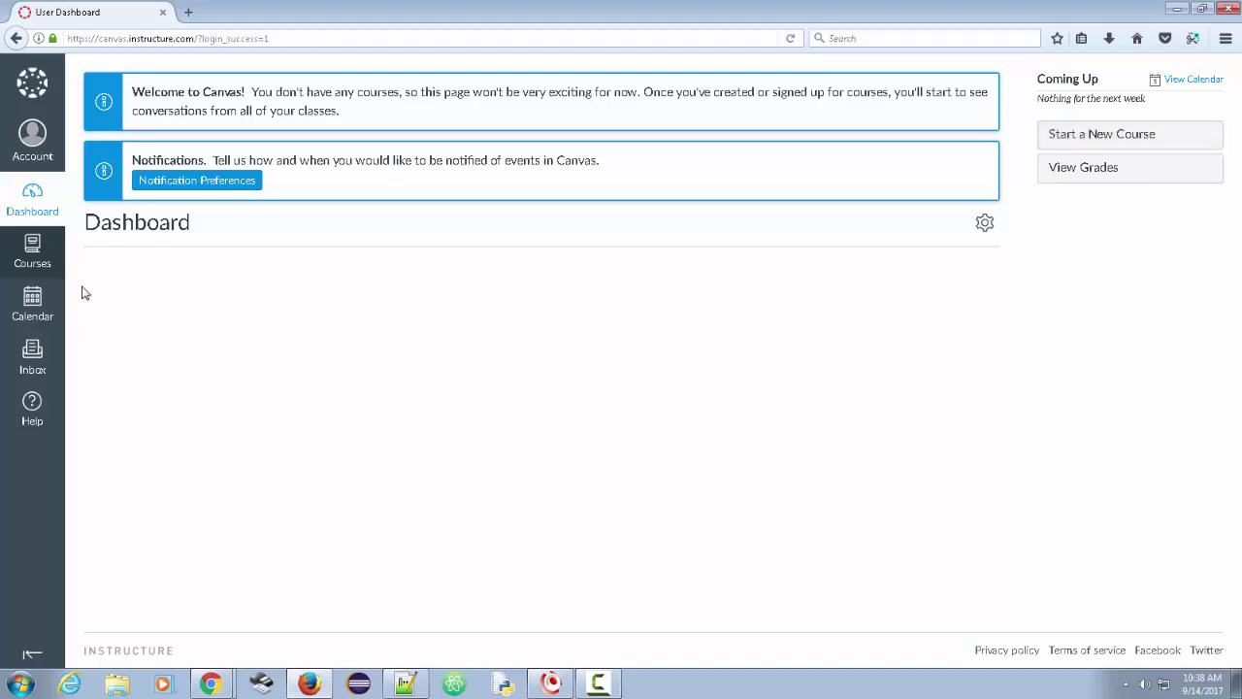
{"action": "left_click", "coordinate": [34, 254]}
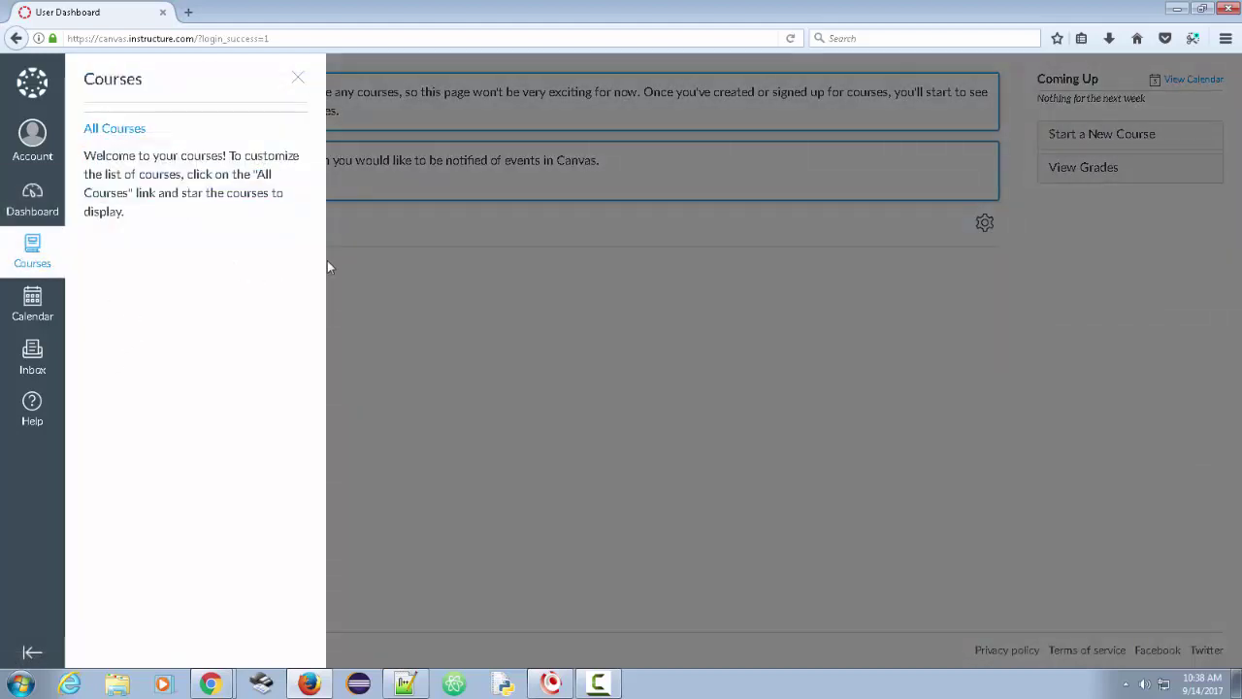
{"action": "left_click", "coordinate": [294, 37]}
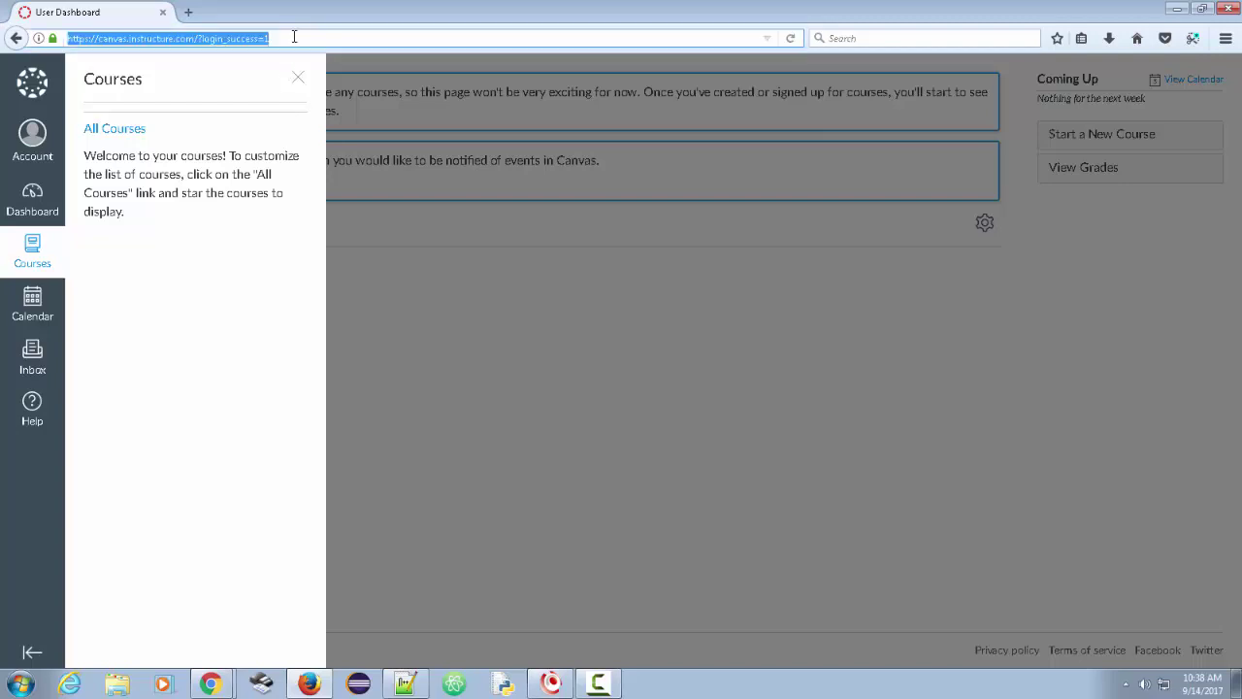
{"action": "key", "text": "ctrl+v"}
{"action": "key", "text": "Return"}
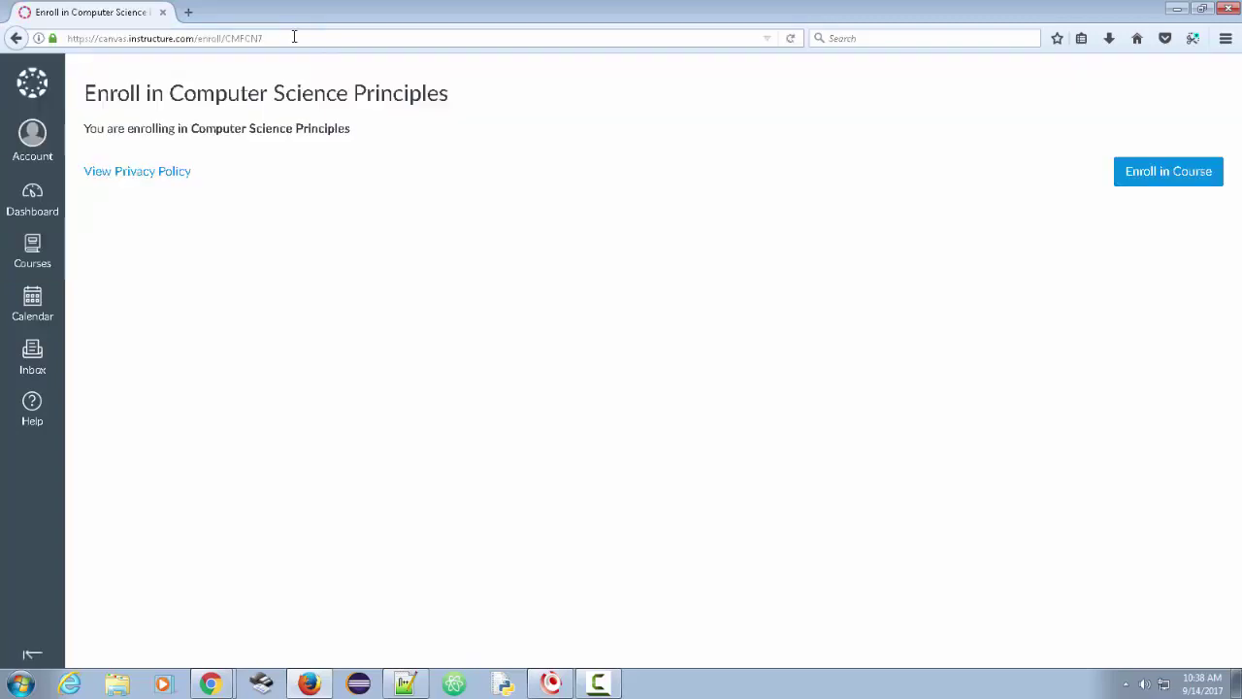
{"action": "left_click", "coordinate": [1193, 172]}
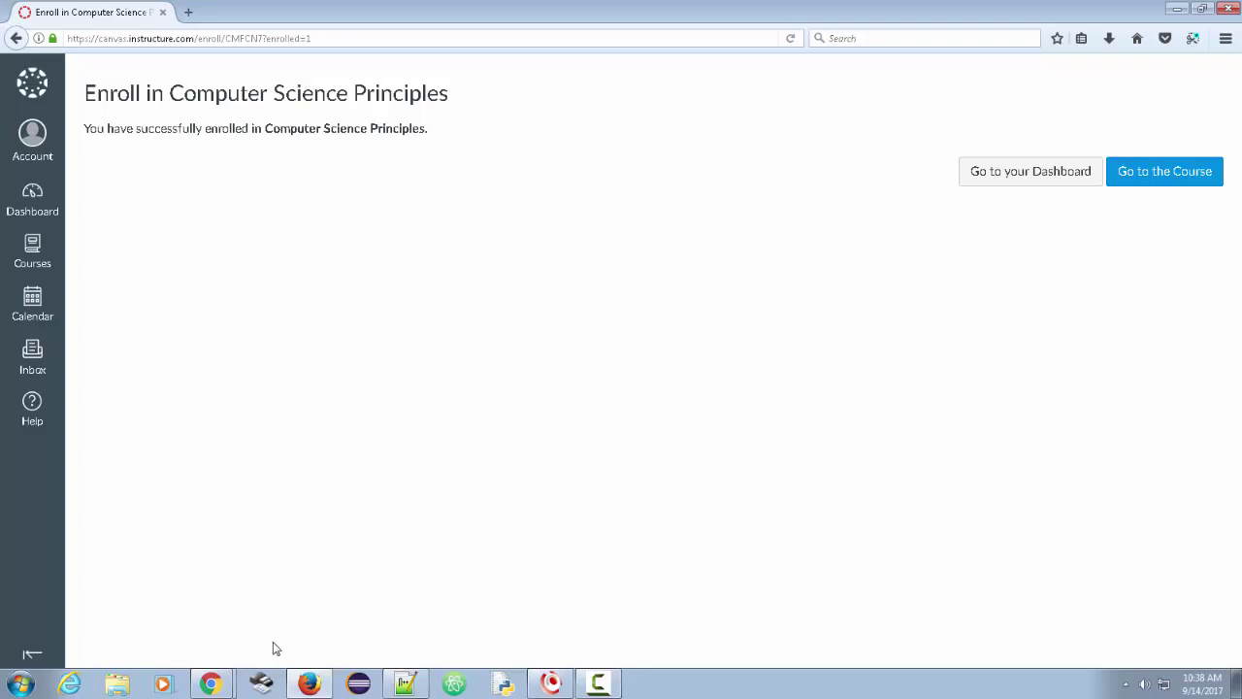
- Open the Computer Science Principles People roster in the teacher's Chrome window
{"action": "mouse_move", "coordinate": [225, 687]}
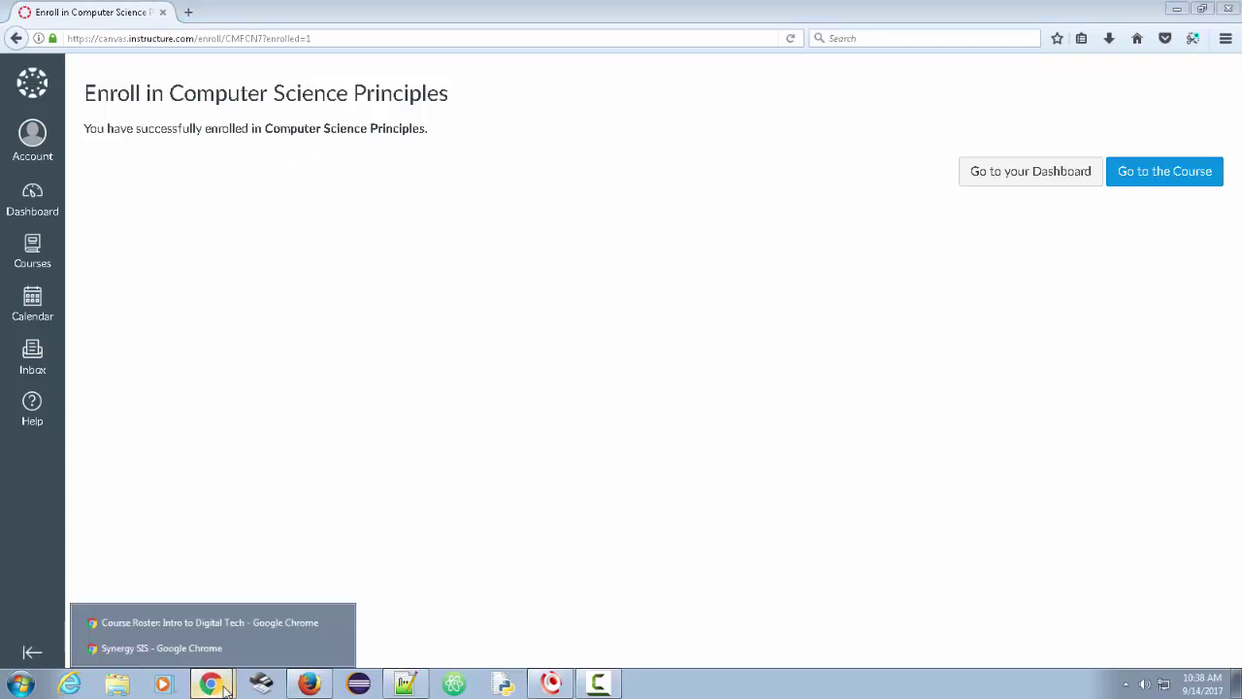
{"action": "left_click", "coordinate": [200, 630]}
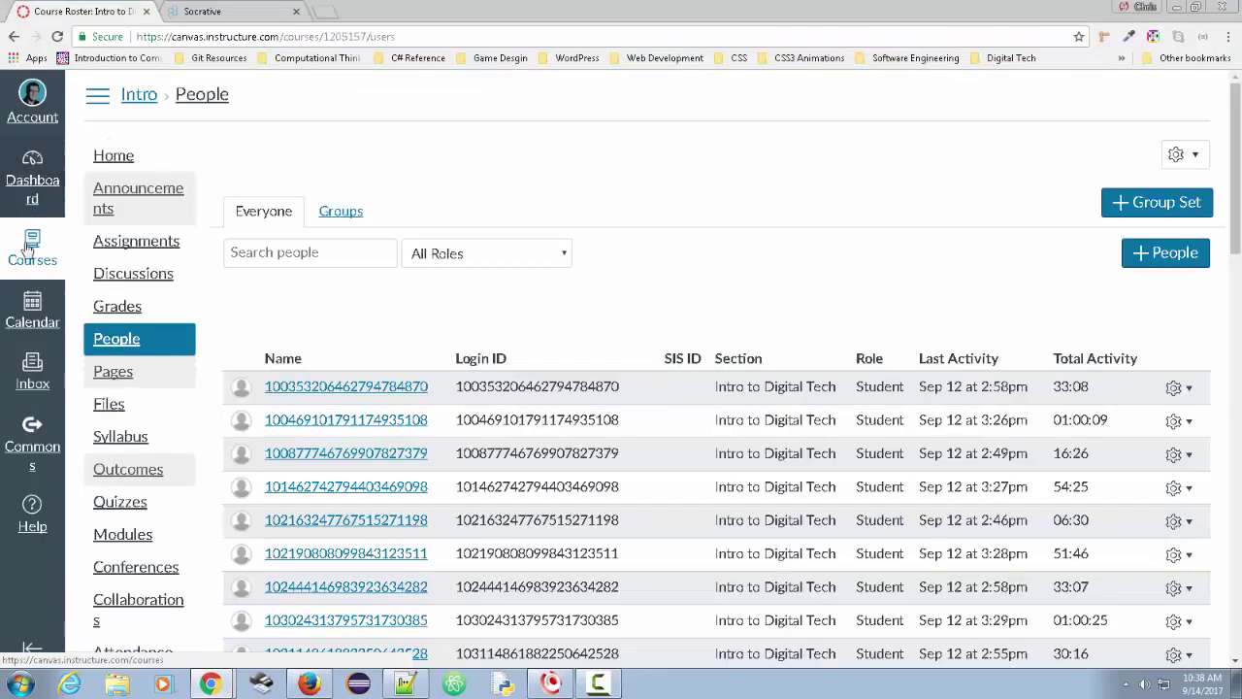
{"action": "left_click", "coordinate": [30, 251]}
{"action": "left_click", "coordinate": [194, 206]}
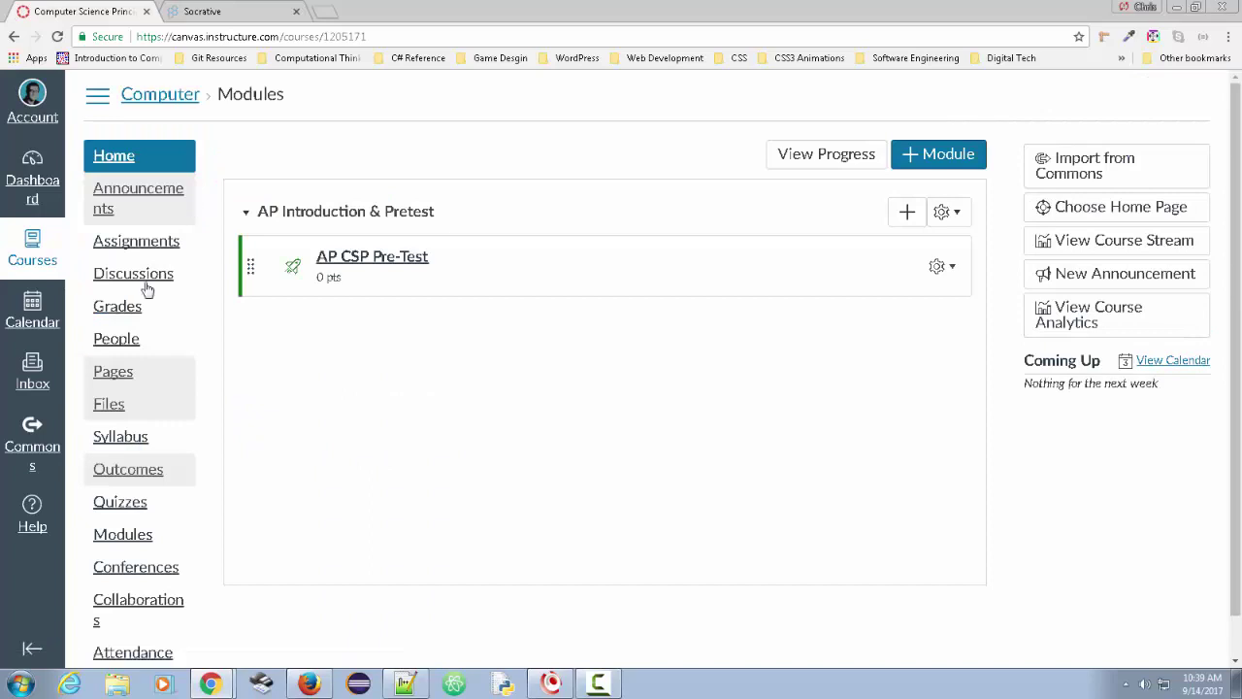
{"action": "left_click", "coordinate": [119, 340]}
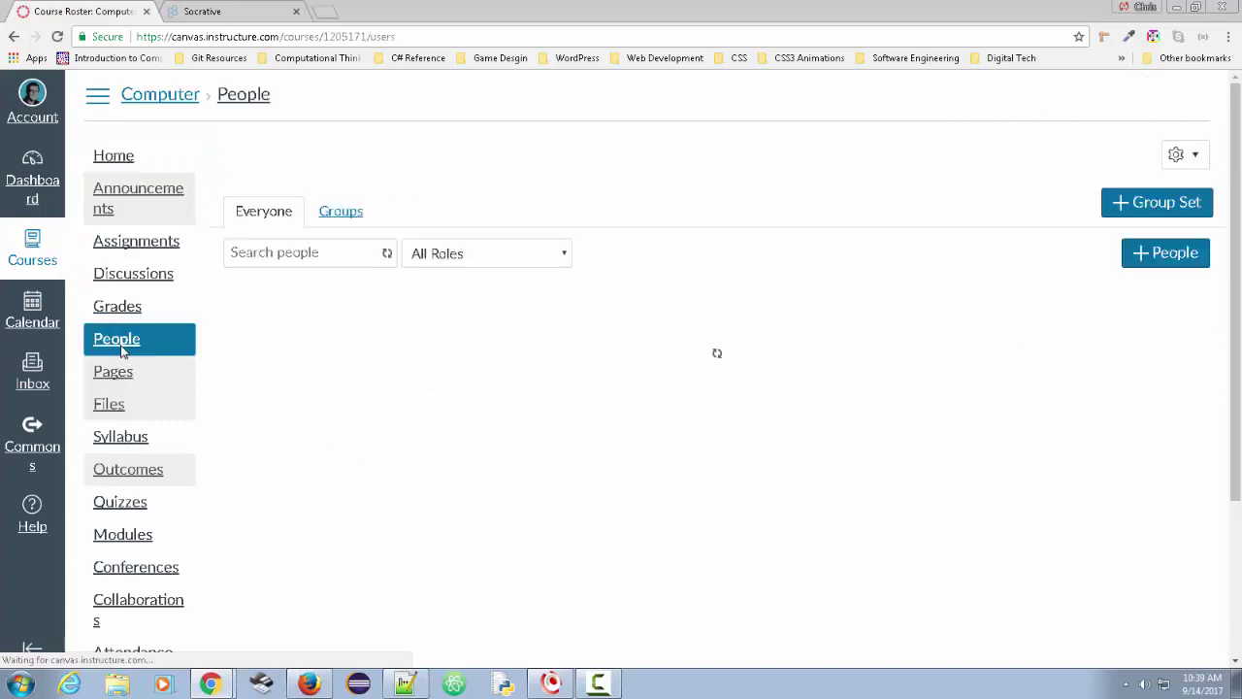
{"action": "scroll", "coordinate": [716, 353], "scroll_direction": "down", "scroll_amount": 3}
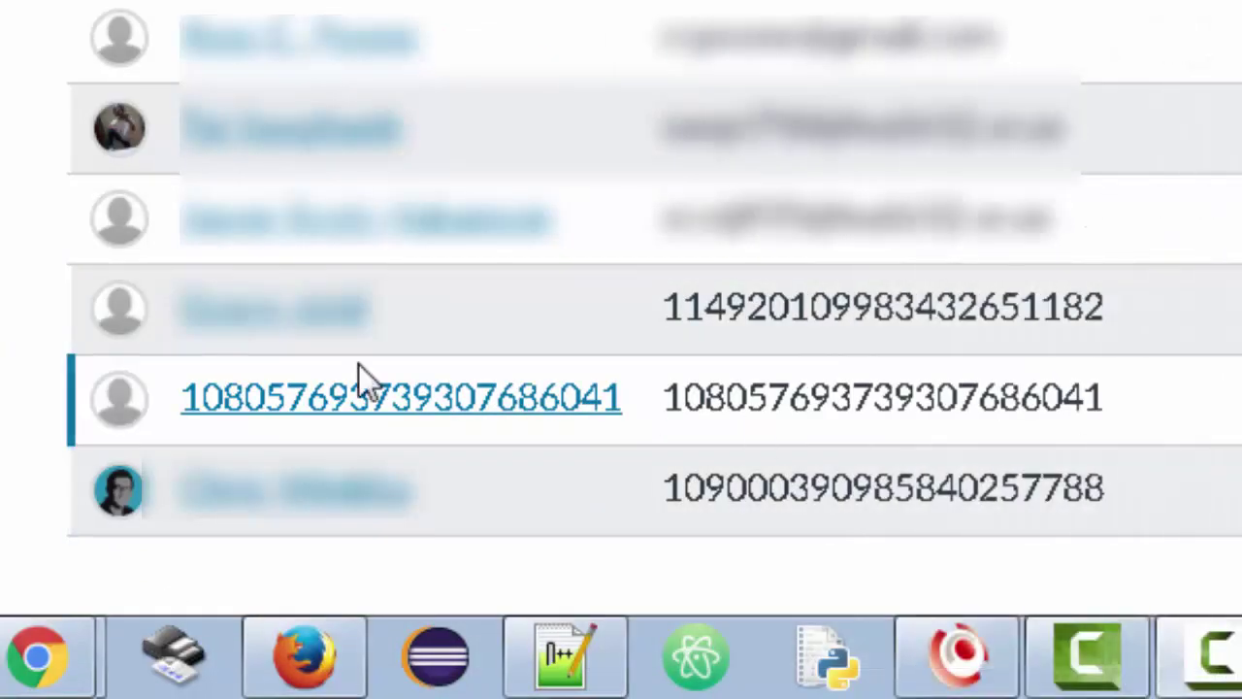
- Select the new students' numeric login IDs in the roster to check them
{"action": "left_click_drag", "start_coordinate": [666, 307], "coordinate": [1126, 487]}
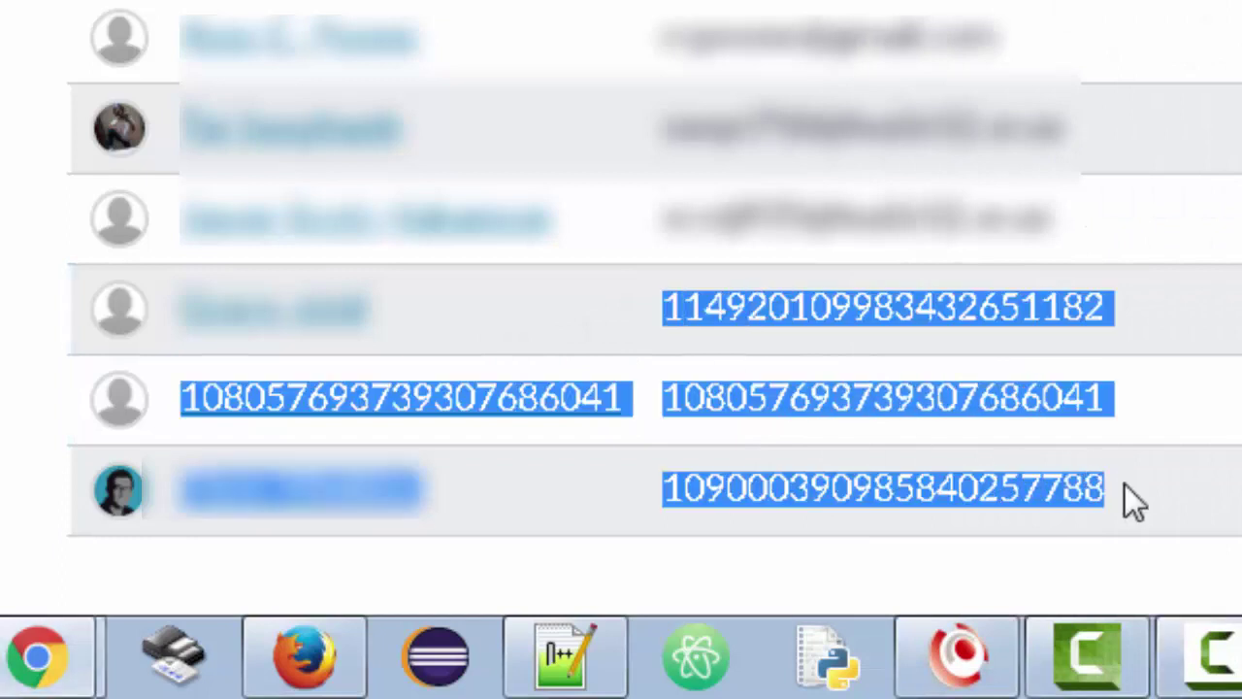
{"action": "left_click", "coordinate": [1125, 484]}
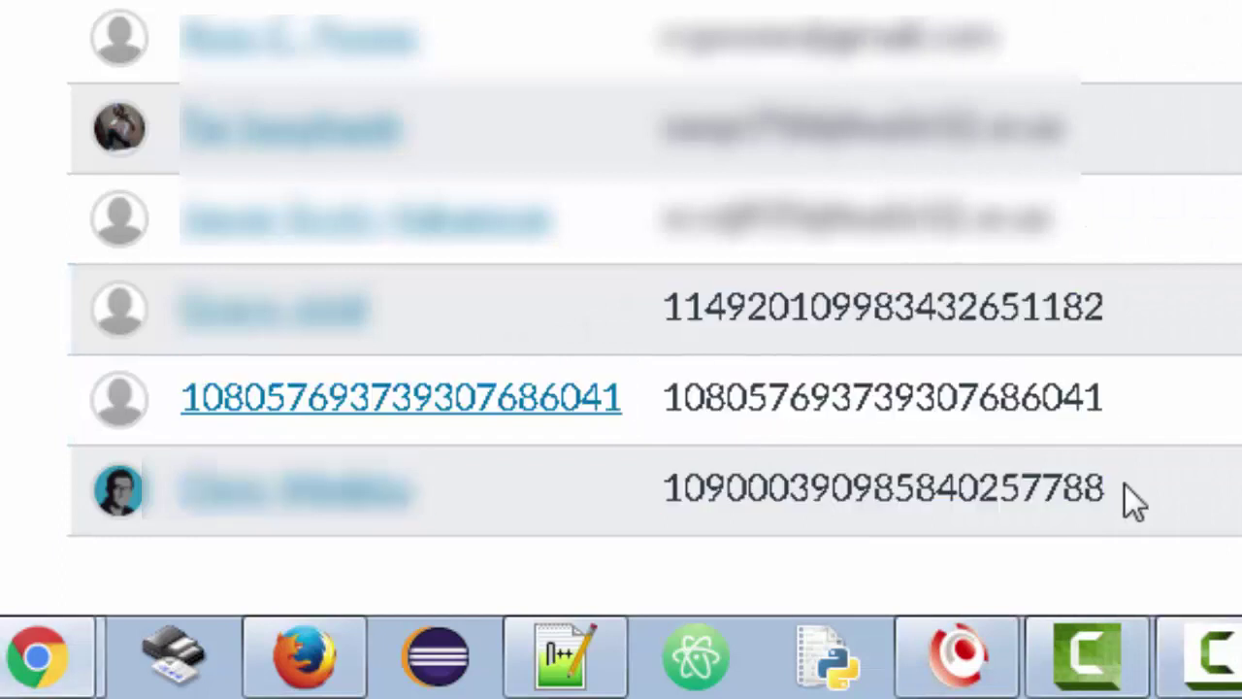
{"action": "double_click", "coordinate": [771, 291]}
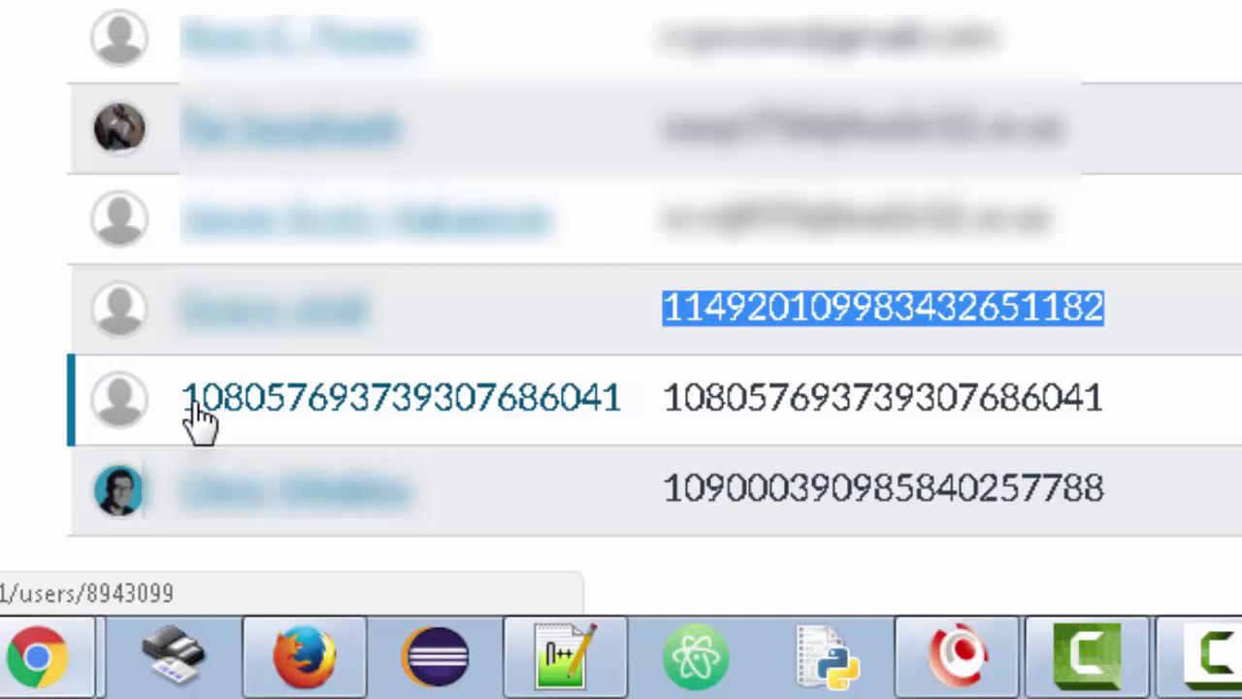
{"action": "left_click", "coordinate": [199, 420]}
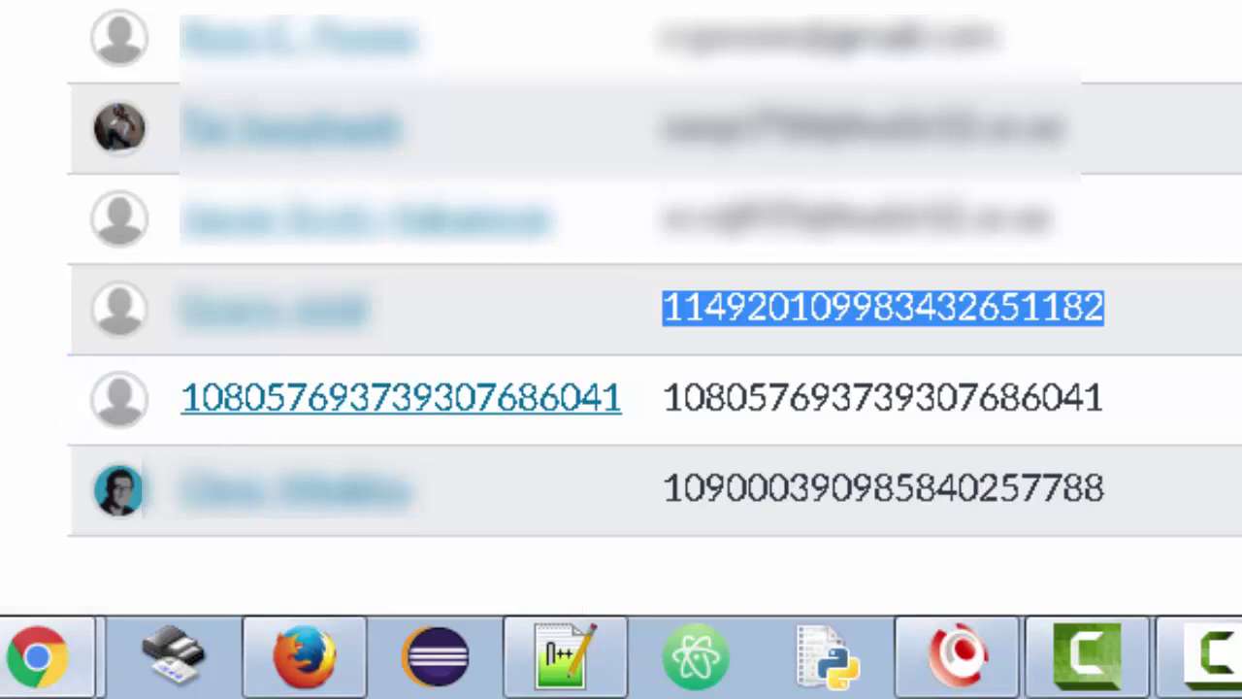